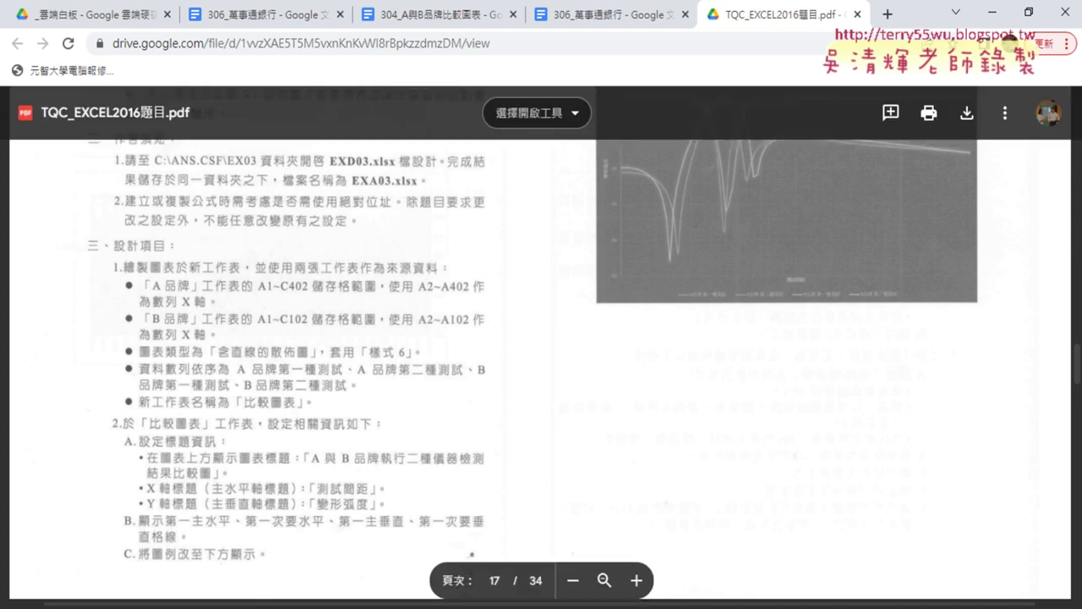
Step: Switch from the exam PDF back to the EXD03 workbook in Excel
key(alt+Tab)
Step: Flip between the A品牌 and B品牌 sheets to compare their test tables, then return to the PDF
click(106, 577)
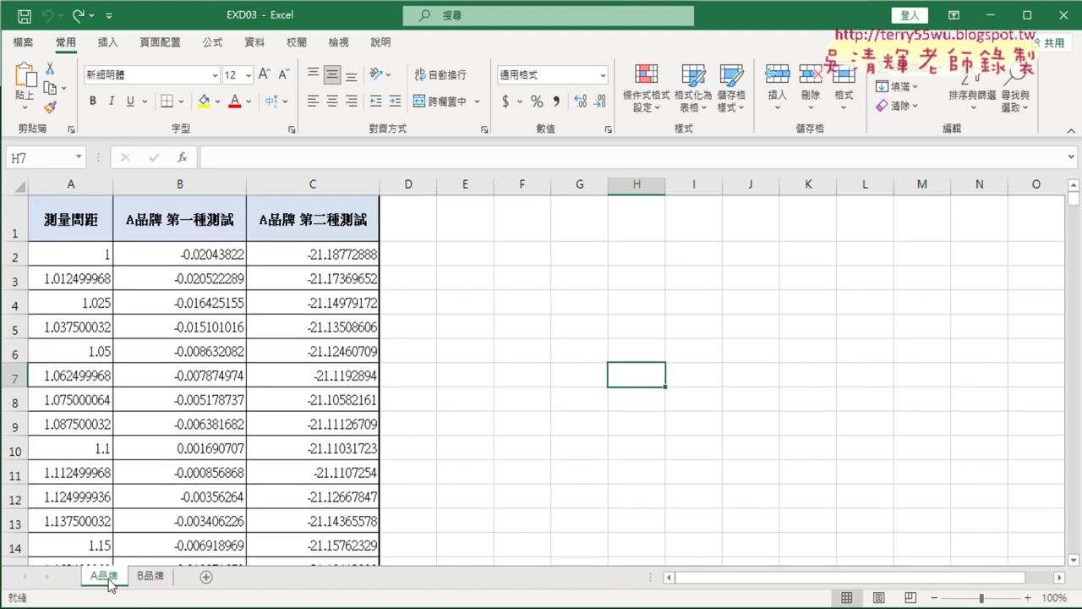
click(137, 579)
click(104, 575)
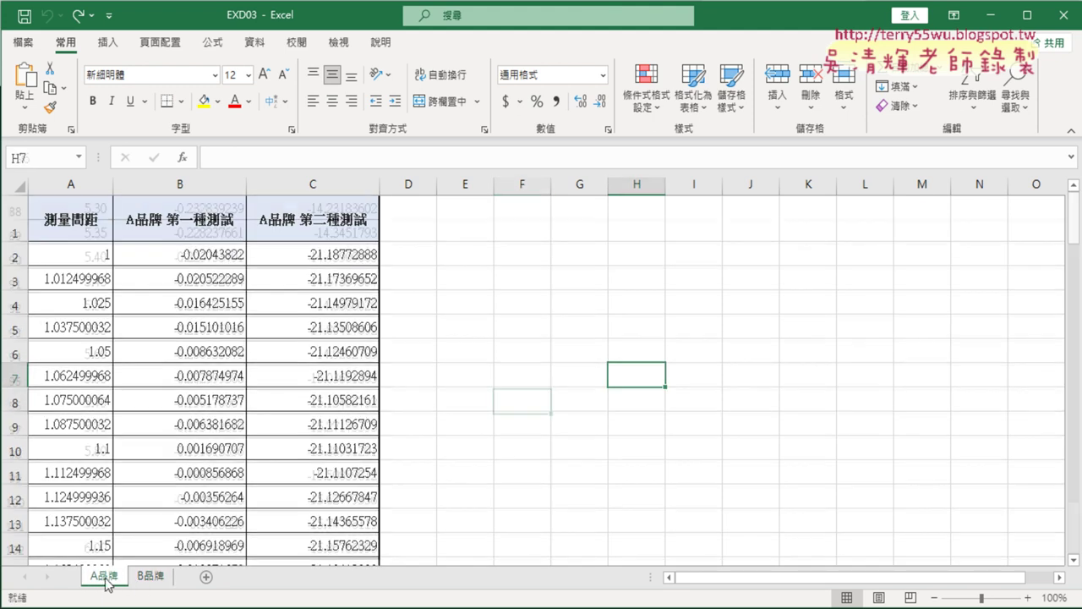
click(148, 578)
scroll(237, 485, up, 10)
scroll(238, 485, up, 12)
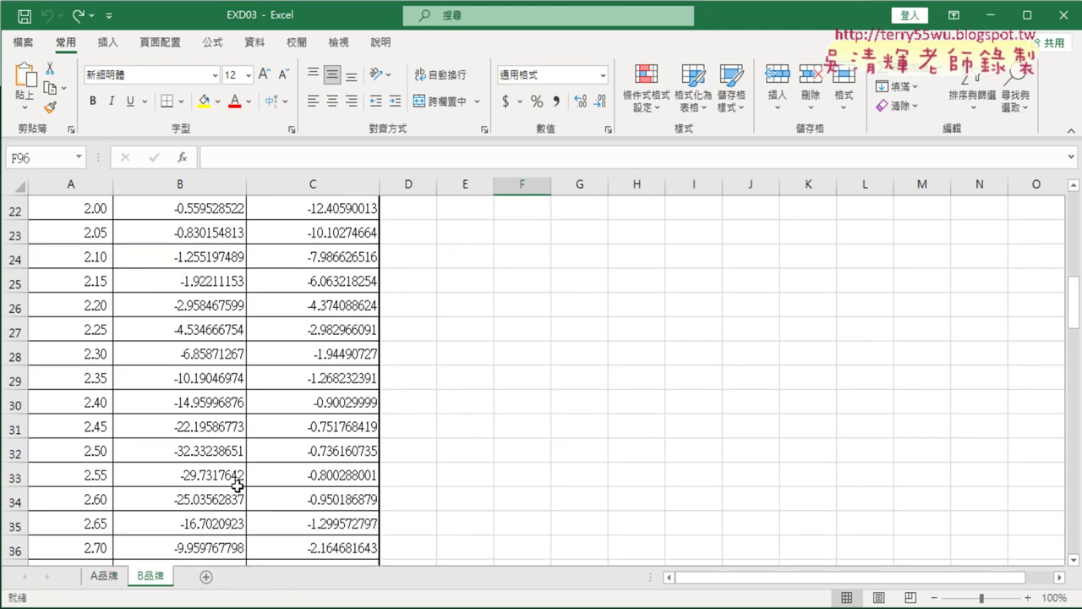
scroll(304, 482, up, 7)
click(115, 575)
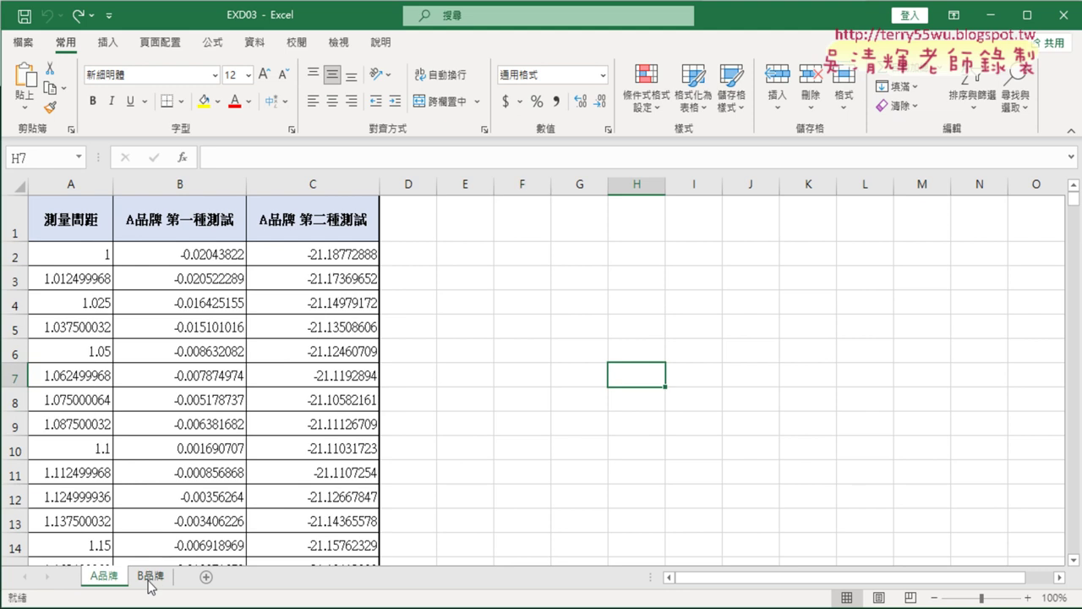
click(150, 578)
click(99, 578)
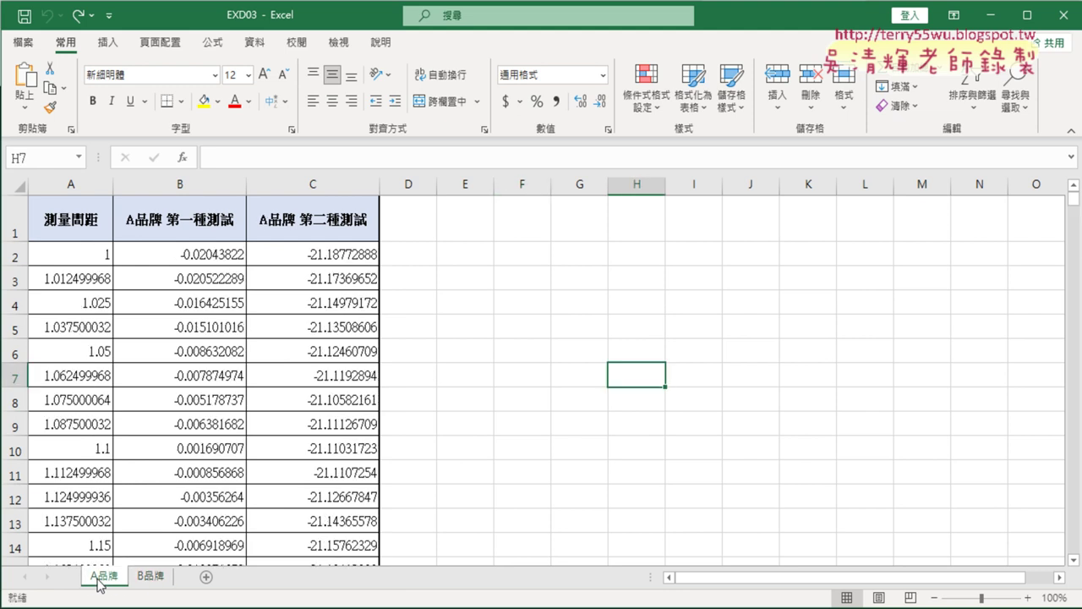
click(142, 579)
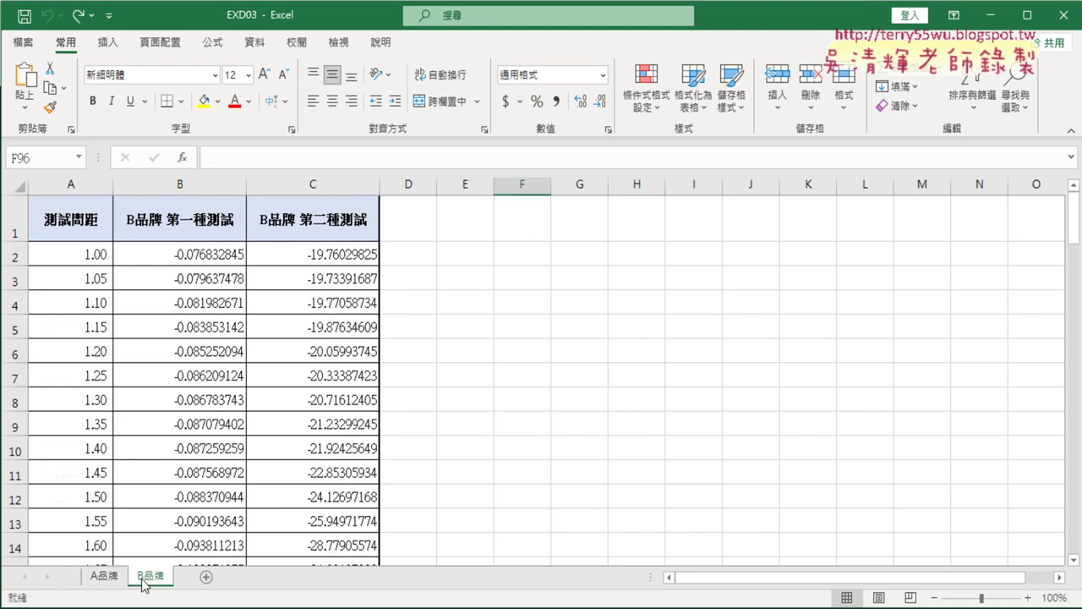
click(107, 578)
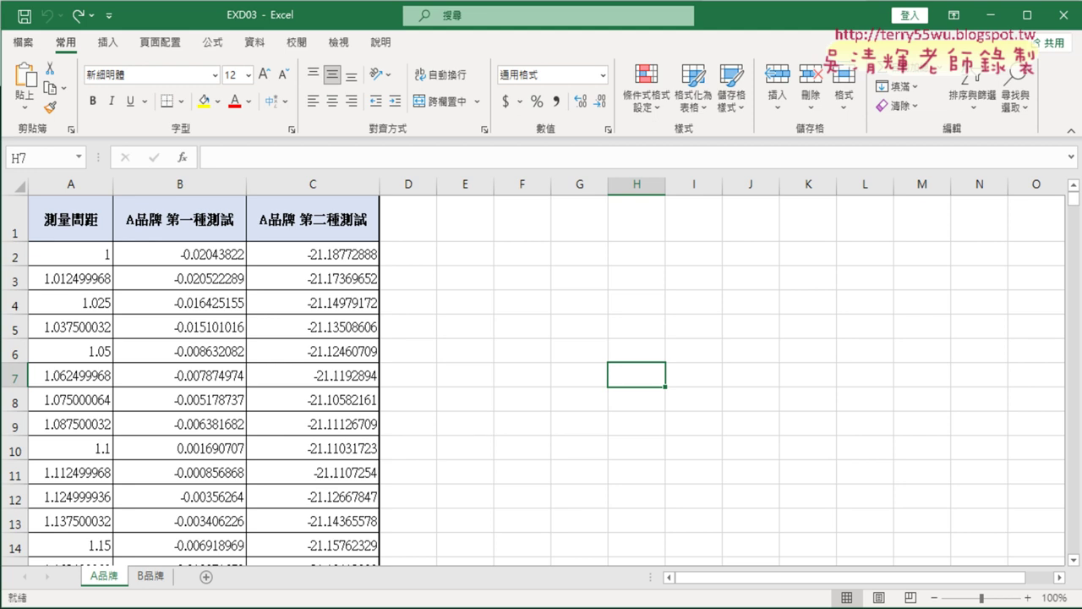
key(alt+Tab)
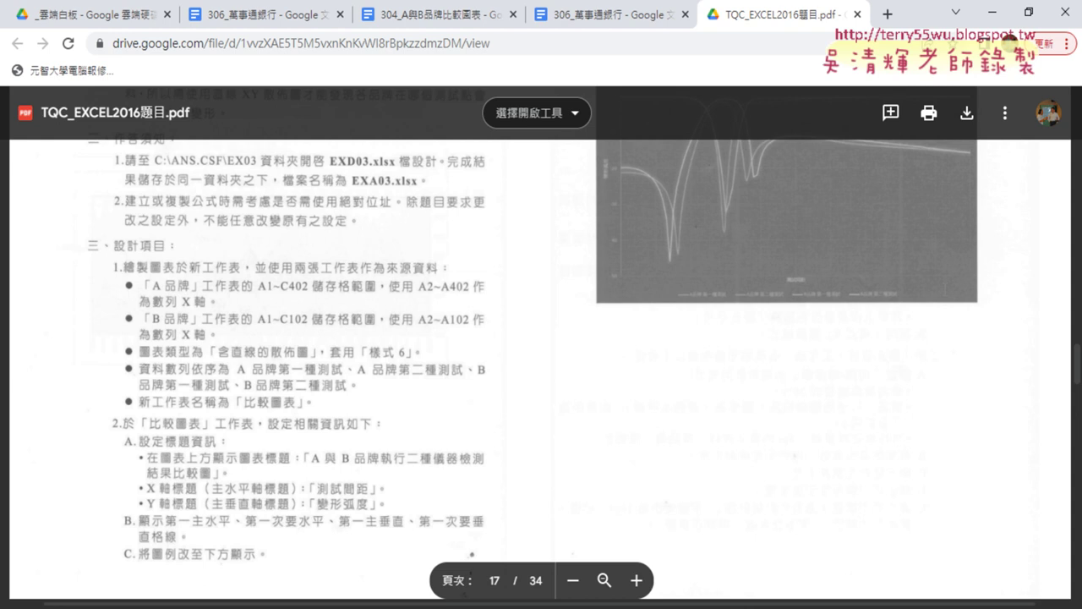
Step: Glance at column A of the A品牌 sheet, then reread the task in the PDF
click(993, 12)
click(69, 184)
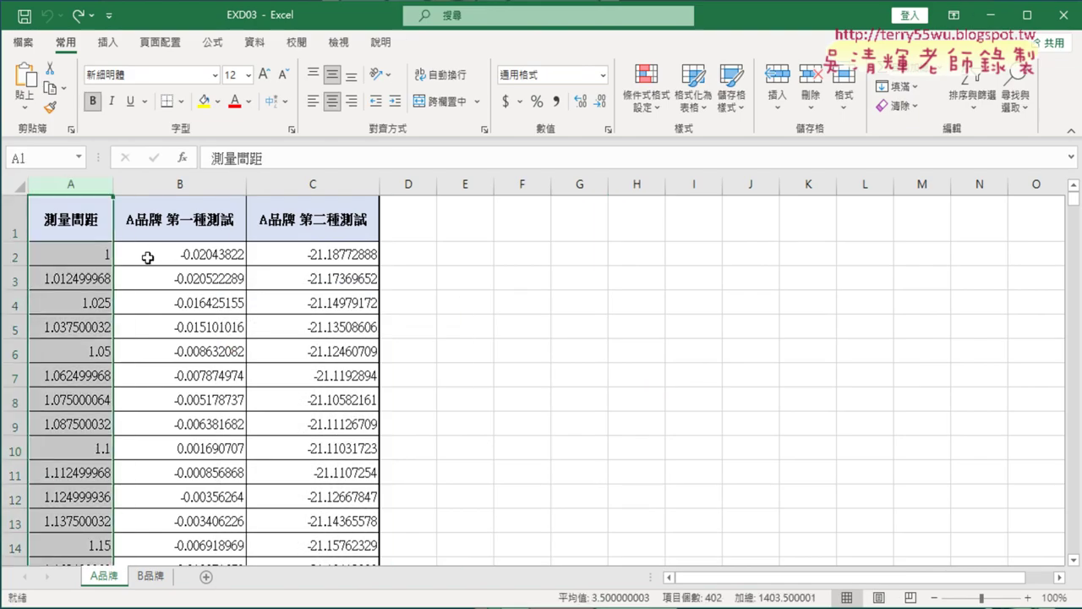
click(197, 251)
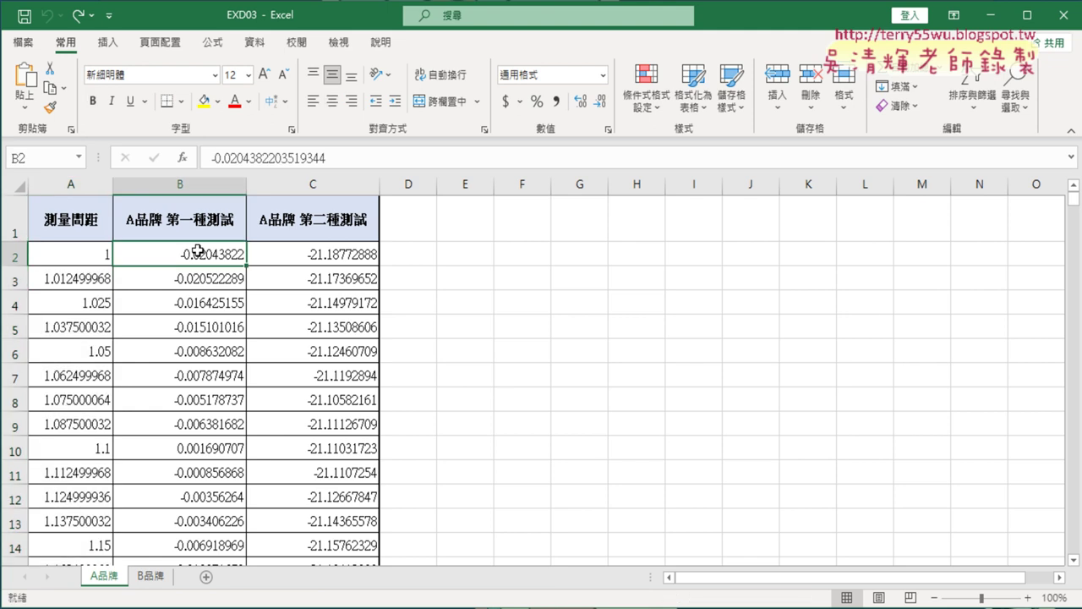
key(alt+Tab)
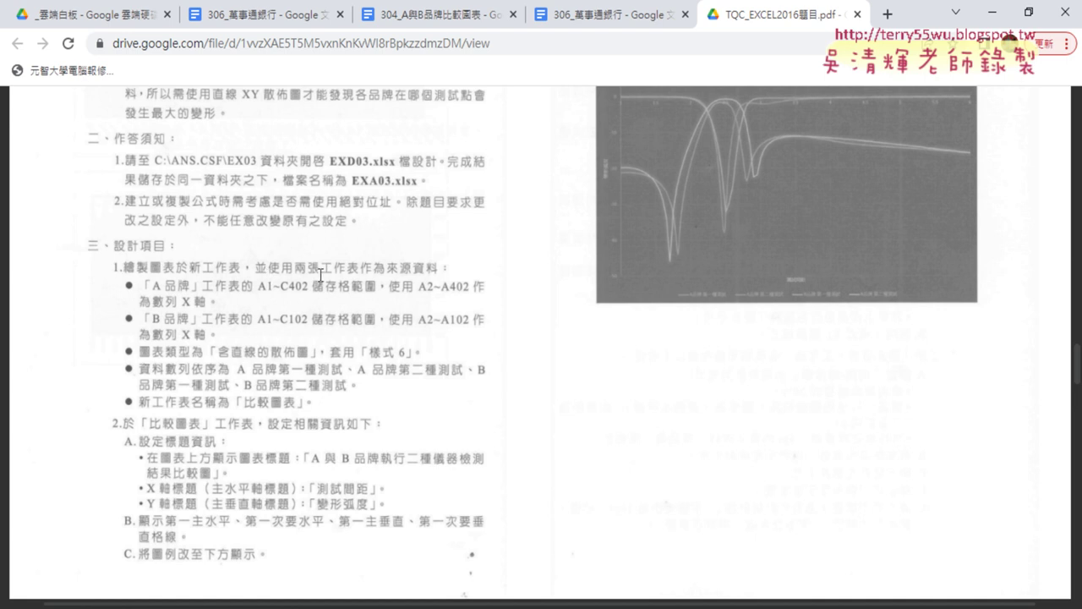
Step: Select the whole A品牌 table A1:C402 with Ctrl+Shift+Right and Ctrl+Shift+Down
click(991, 15)
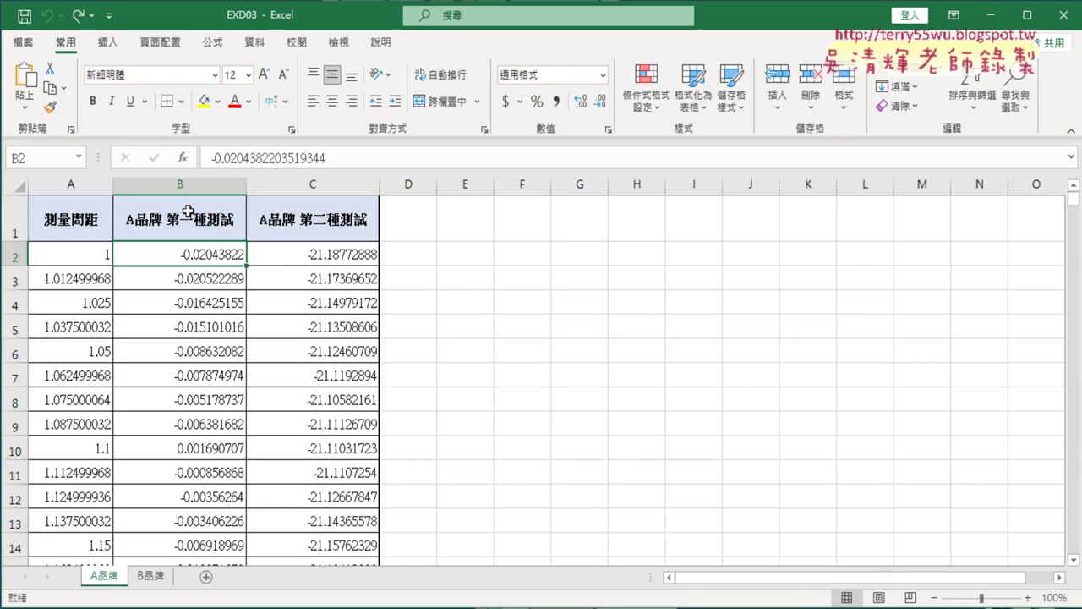
click(67, 223)
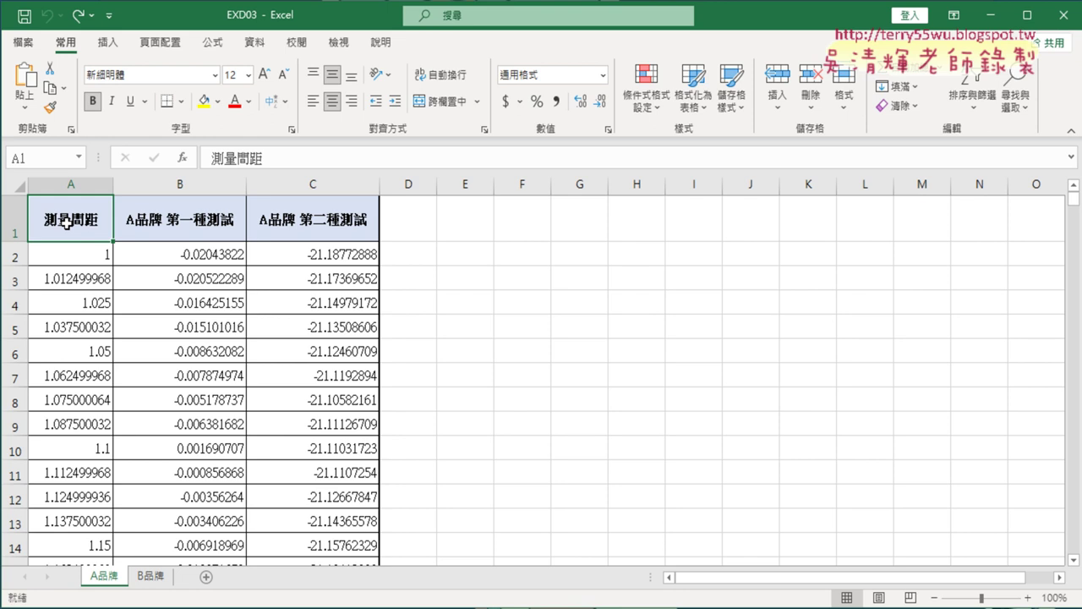
key(ctrl+shift+Right)
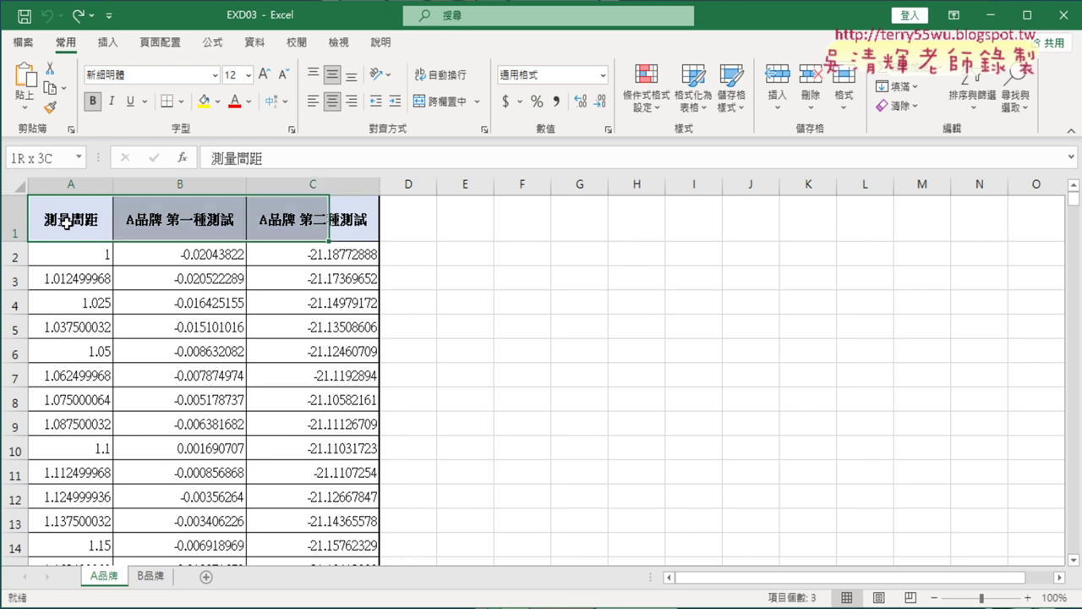
key(ctrl+shift+Down)
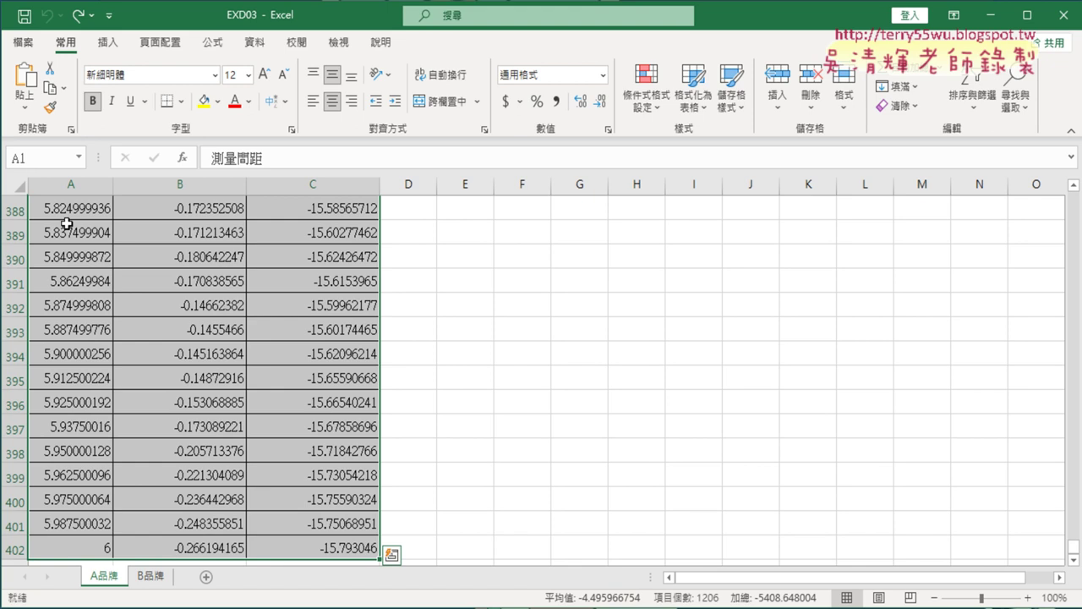
Step: Show the Insert scatter chart choices, then check the PDF again
click(105, 43)
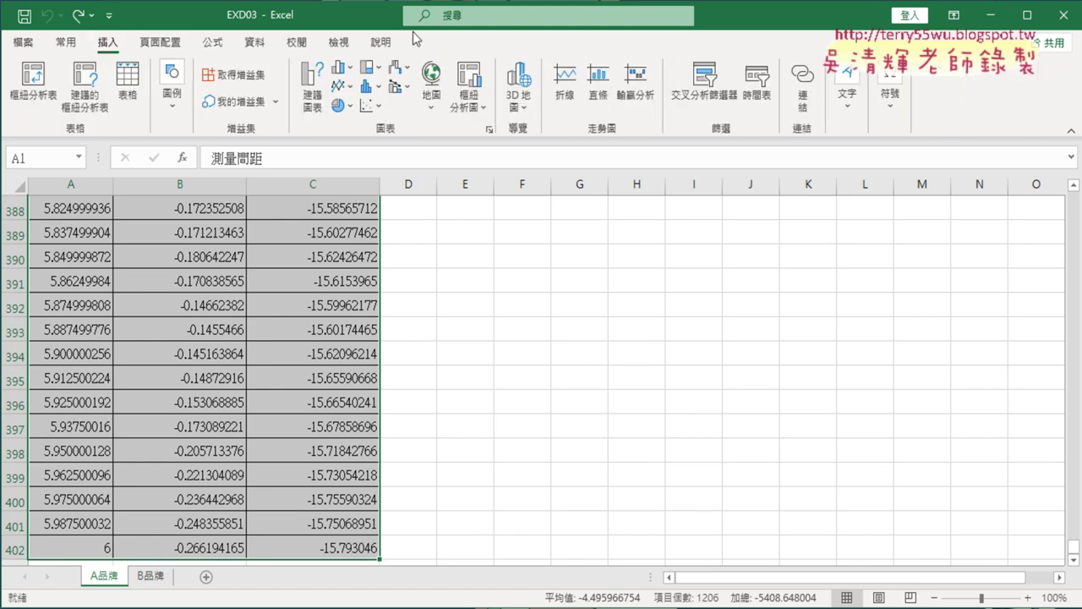
click(372, 105)
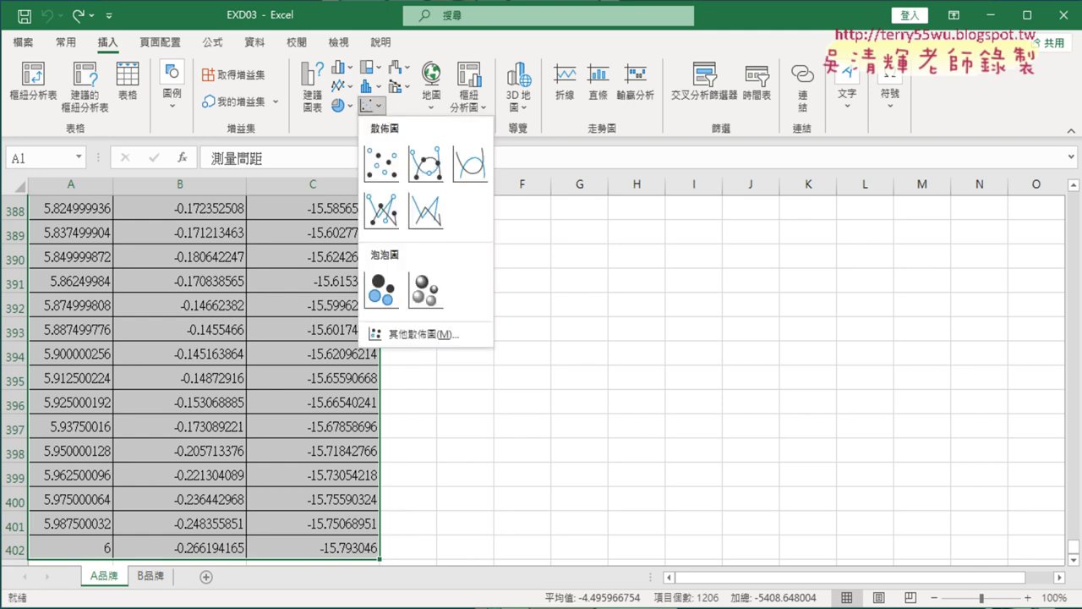
key(alt+Tab)
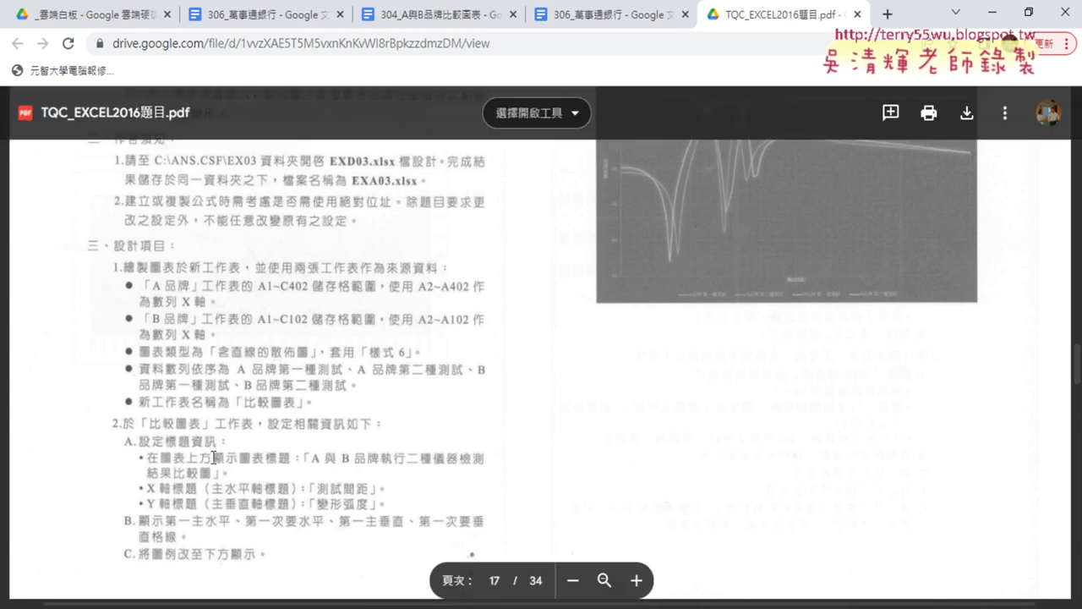
Step: Underline the required 含直線的散佈圖 type in the PDF, then reopen Excel's scatter chart list
scroll(273, 489, up, 1)
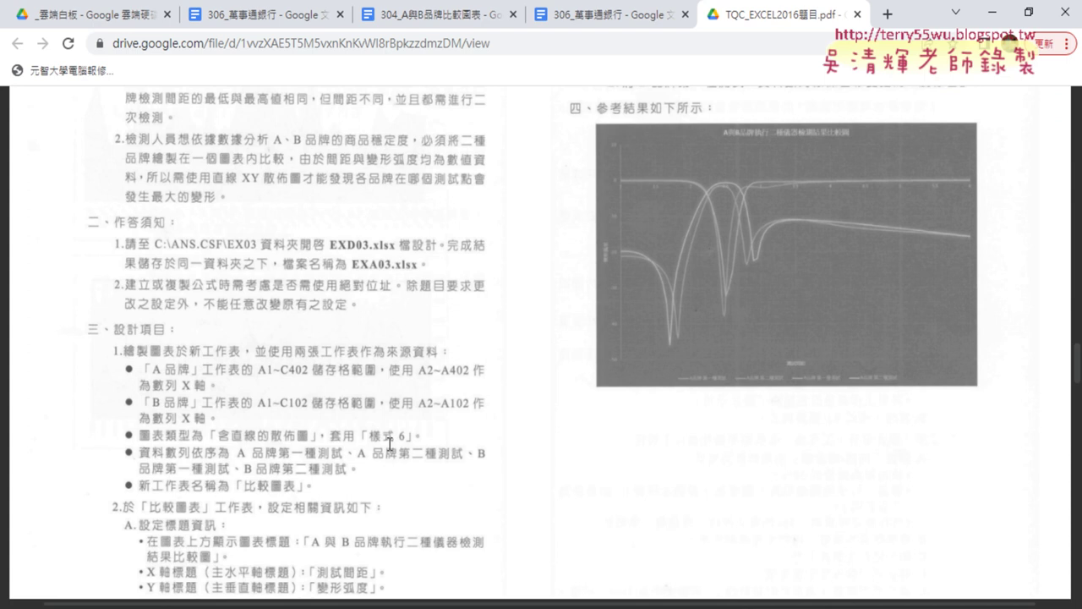
drag(218, 442, 306, 440)
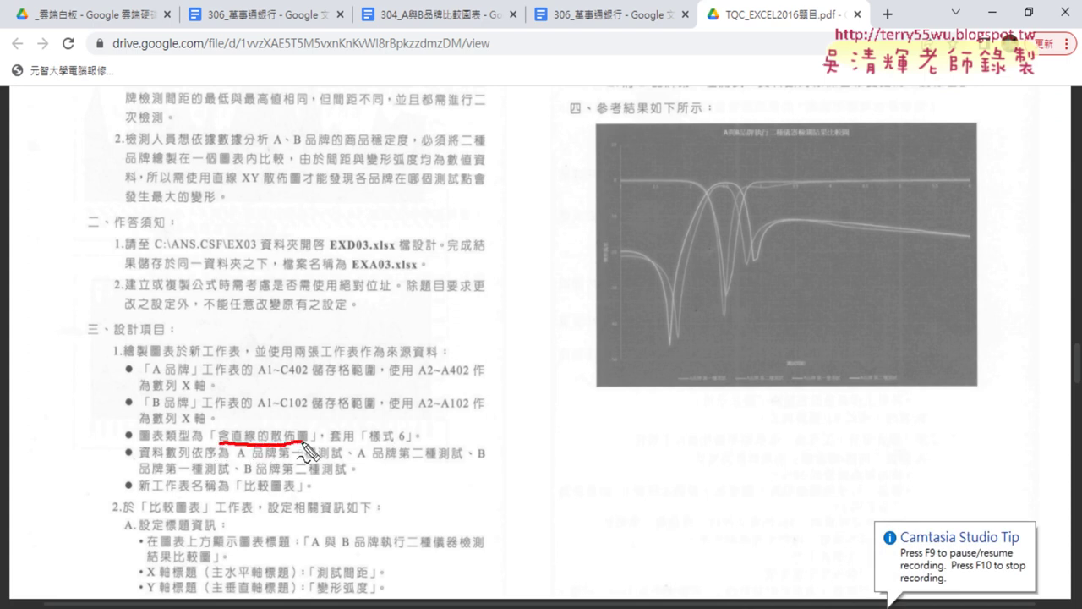
key(Escape)
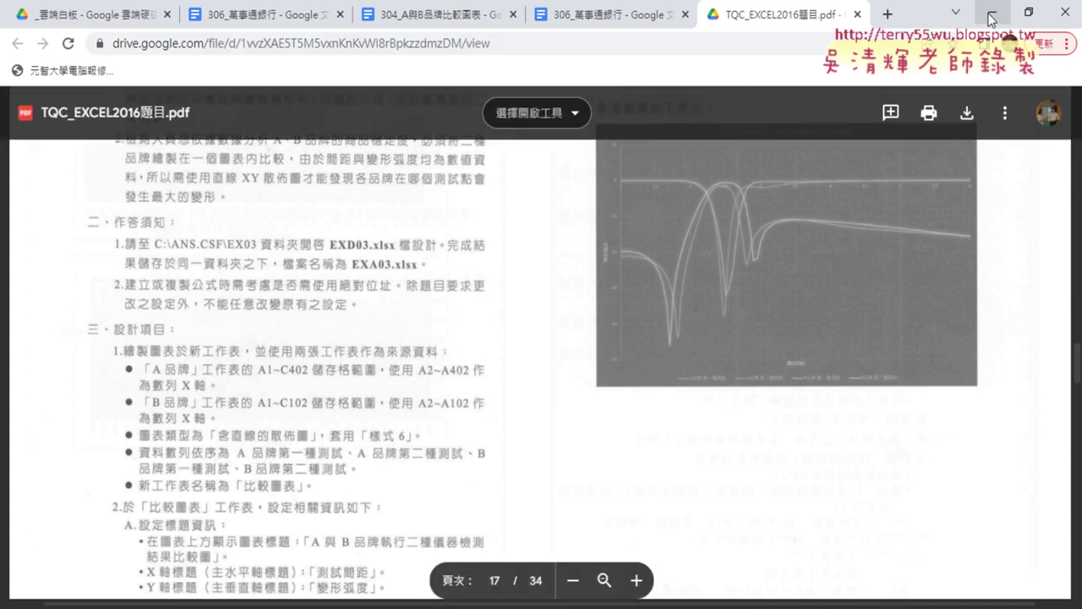
key(alt+Tab)
click(383, 109)
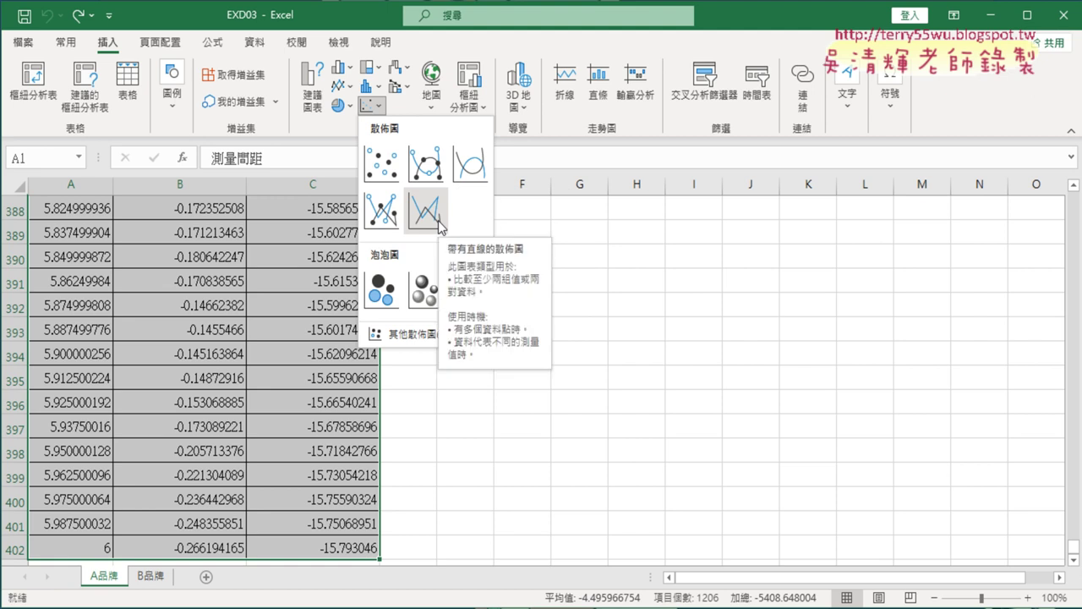
Step: Insert a smooth-line scatter chart of the A品牌 data
key(alt+Tab)
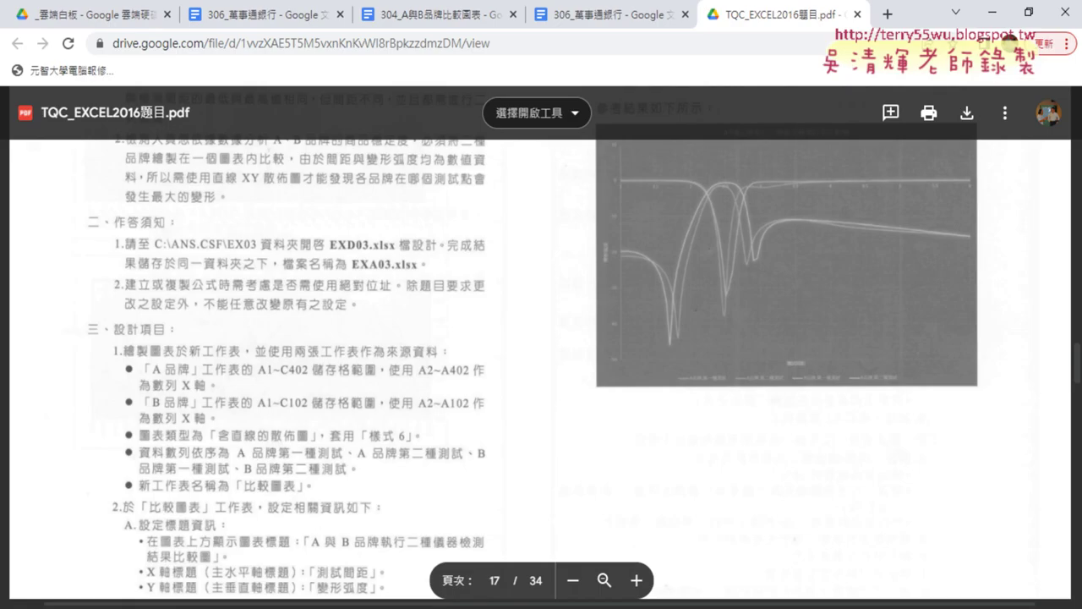
key(alt+Tab)
click(369, 105)
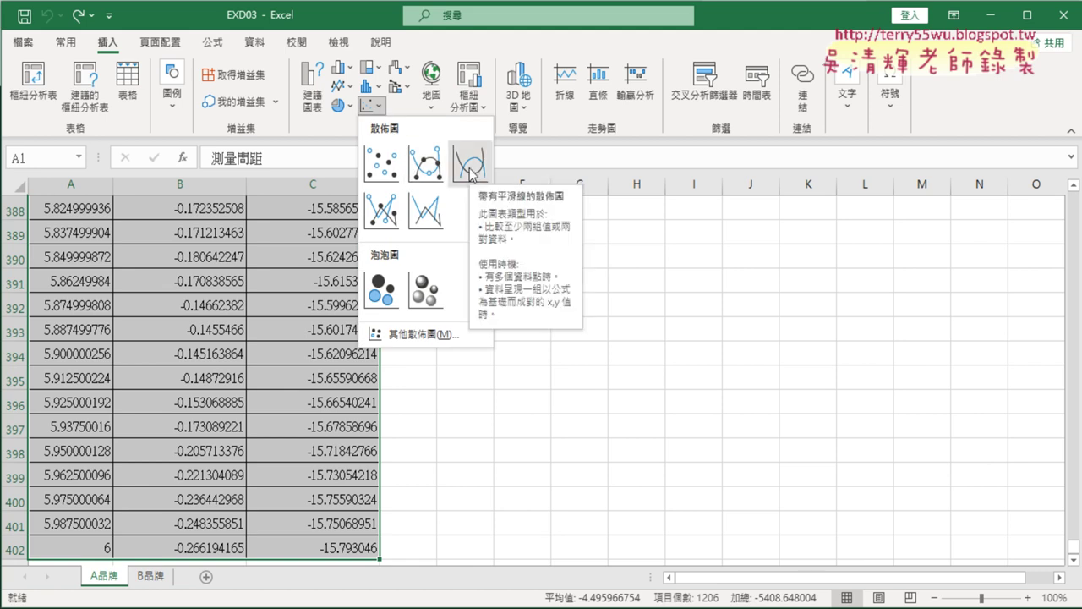
click(470, 168)
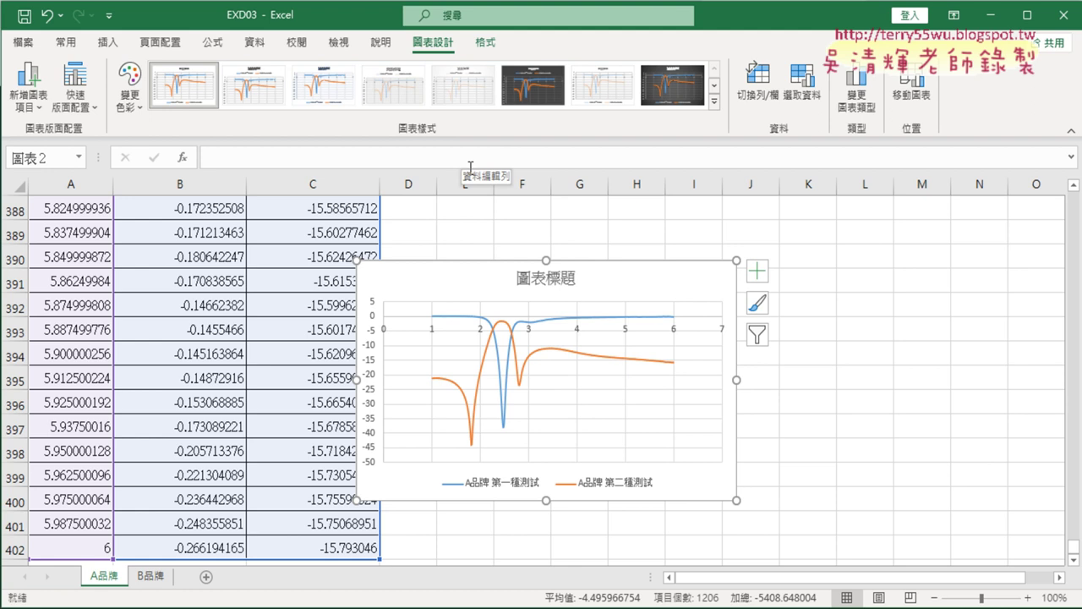
Step: Change the chart type to Scatter with Straight Lines
click(858, 100)
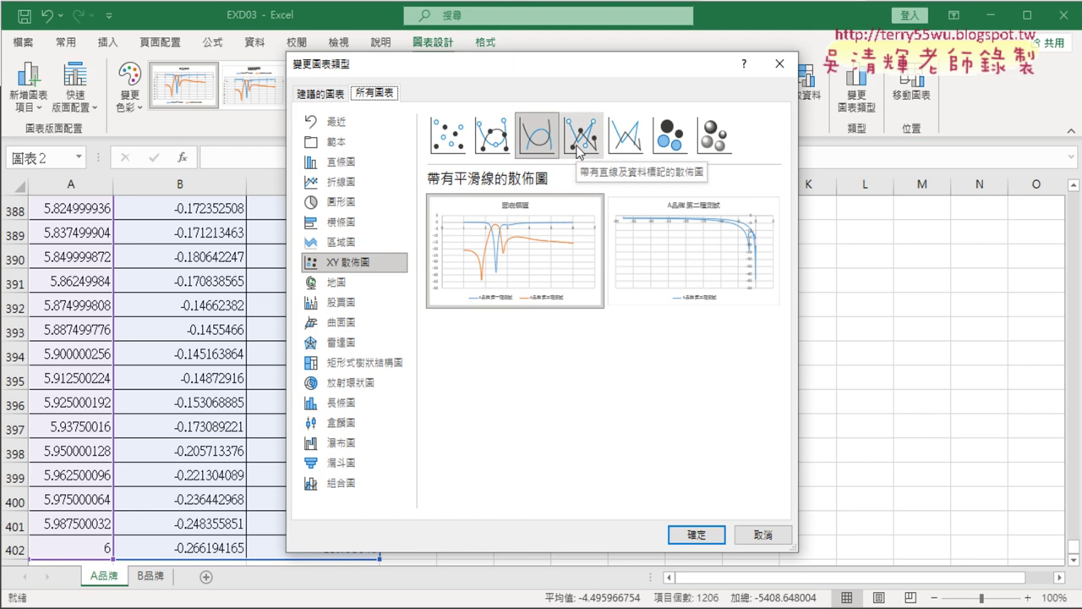
click(623, 144)
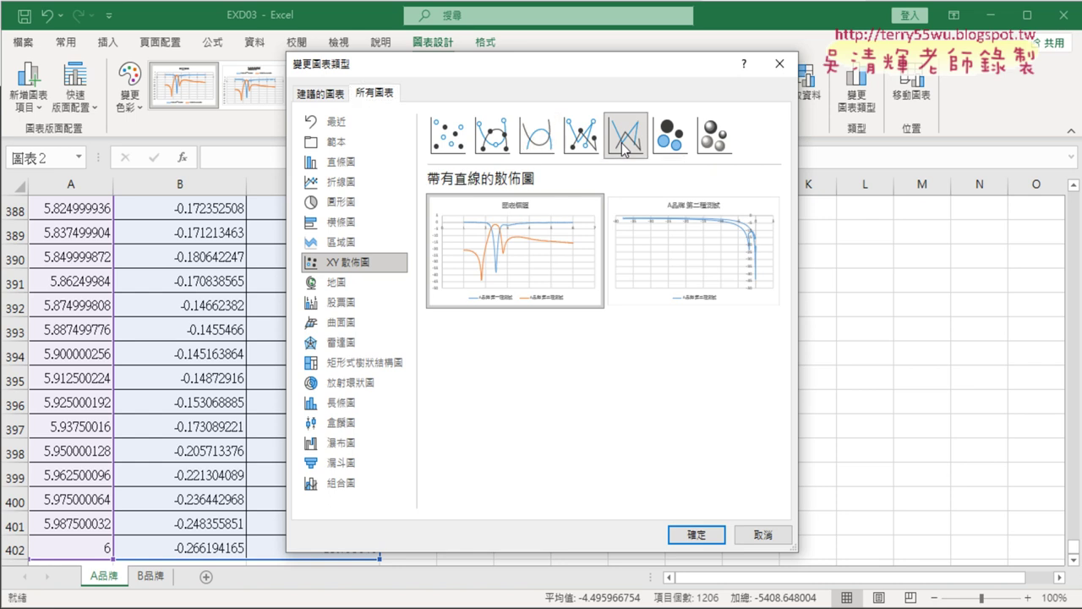
click(696, 536)
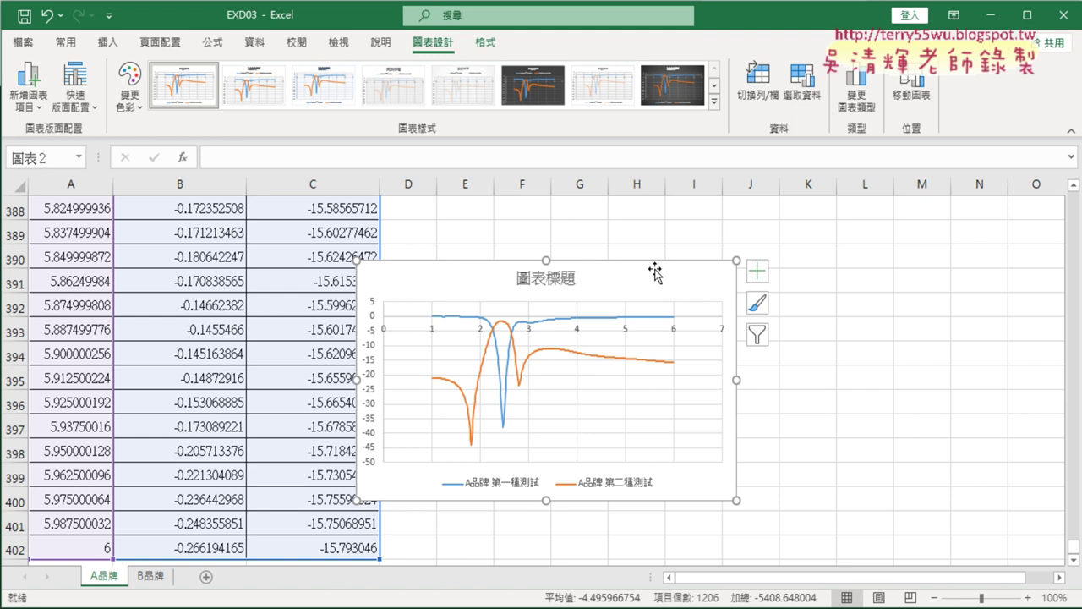
Step: Delete the chart and insert a fresh Scatter with Straight Lines chart
key(Delete)
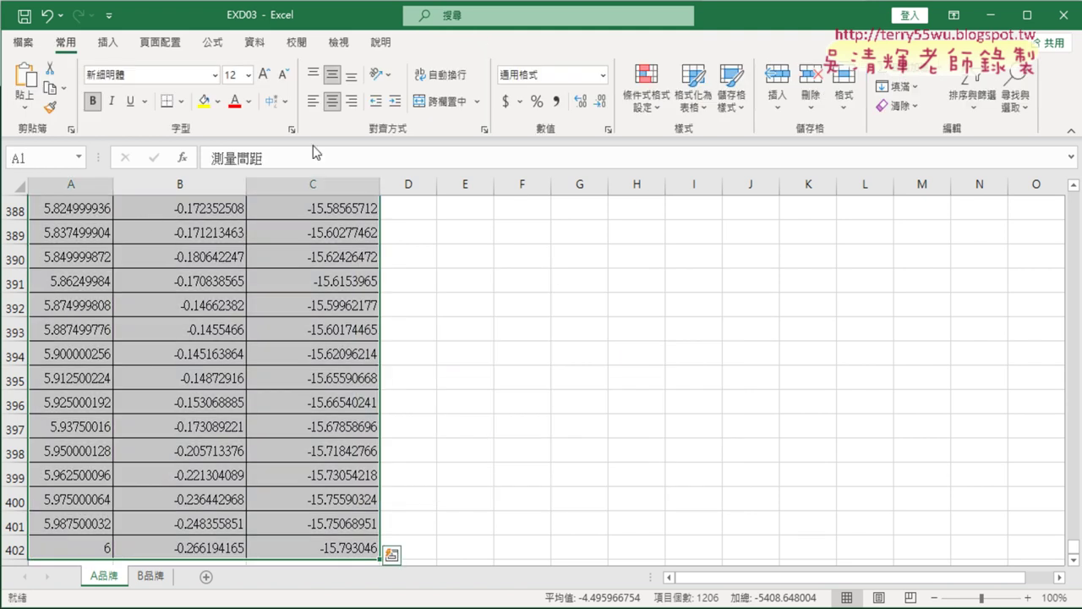
click(123, 45)
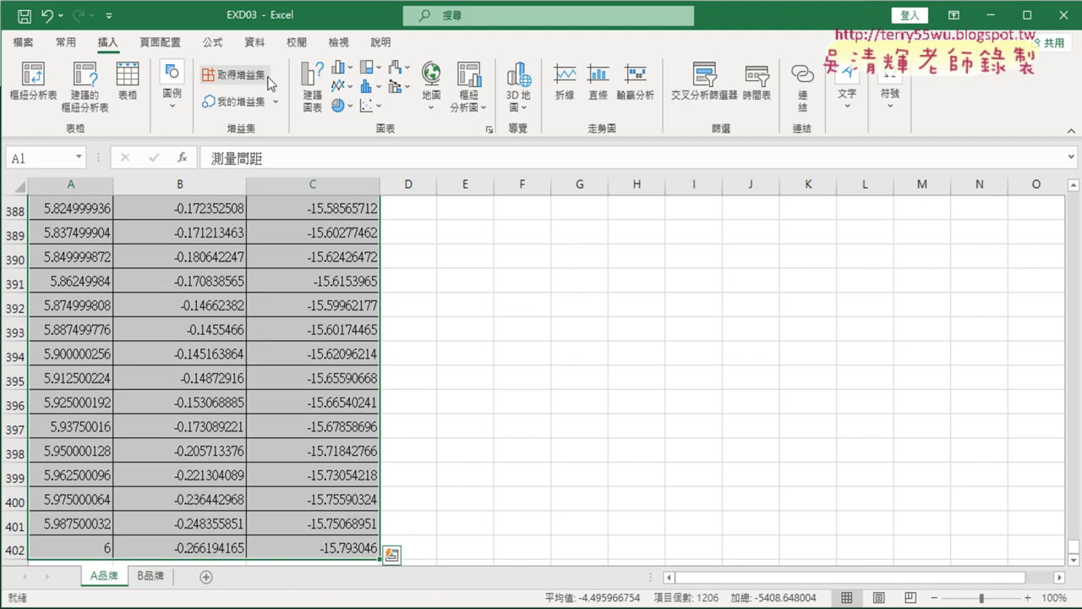
click(370, 105)
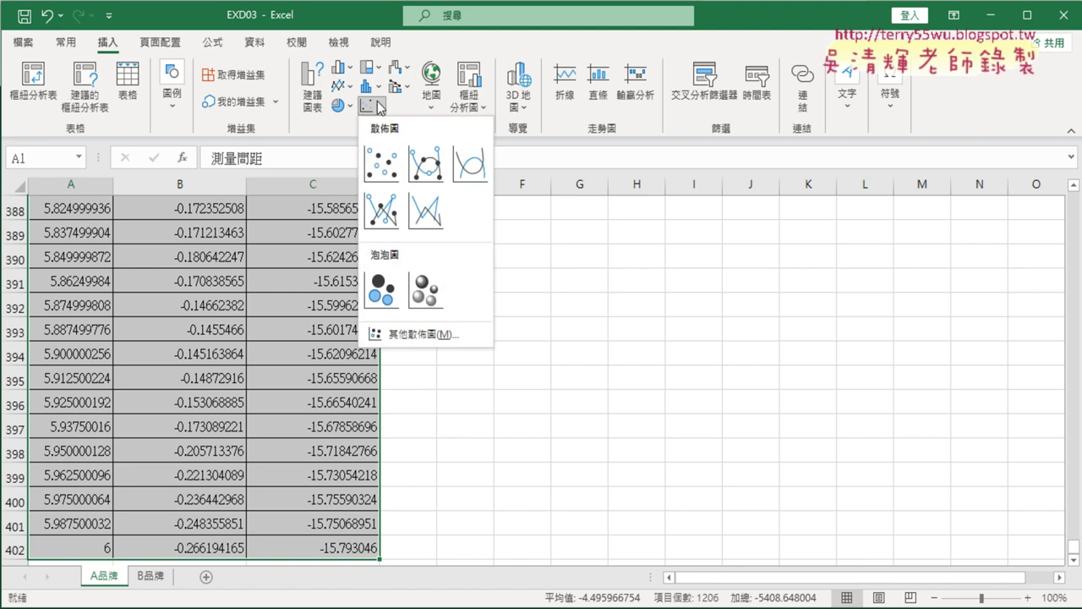
click(418, 221)
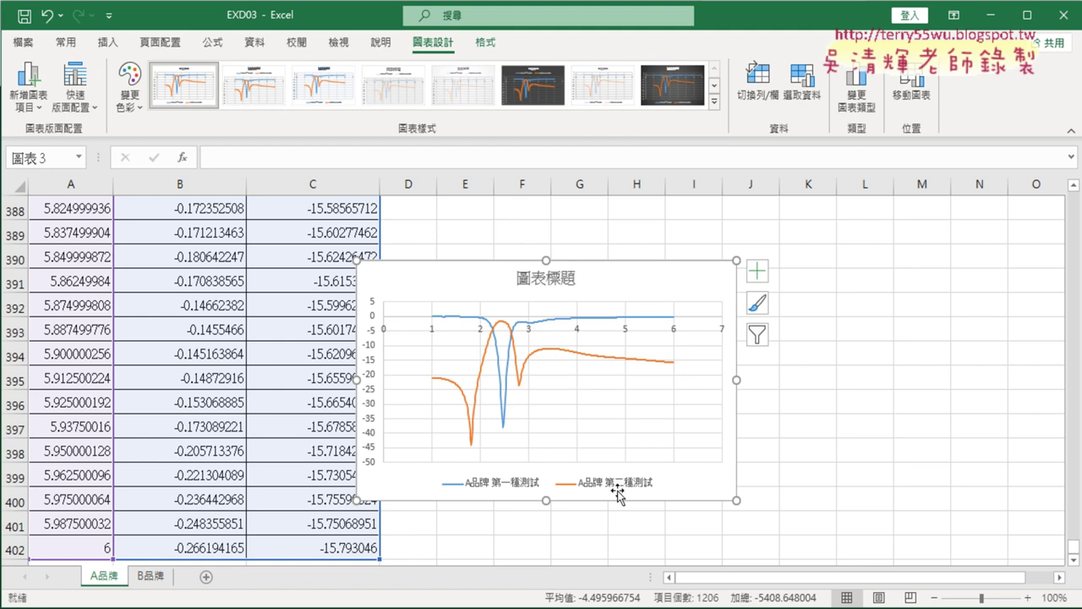
Step: Drag the new chart slightly upward on the A品牌 sheet
scroll(143, 361, up, 3)
scroll(142, 360, up, 6)
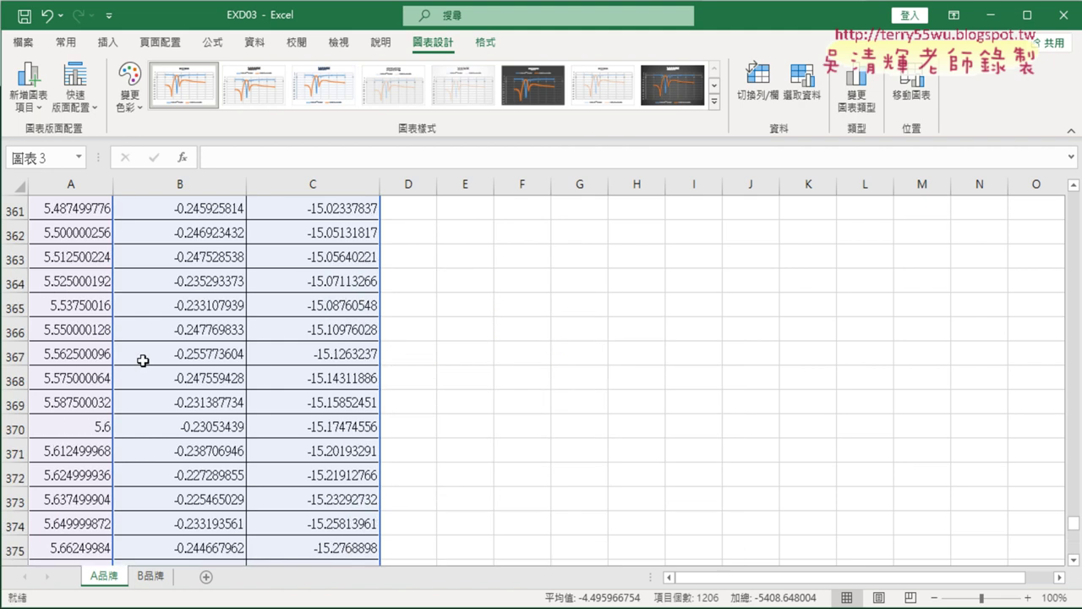
scroll(143, 360, up, 9)
scroll(143, 360, up, 9)
scroll(143, 360, up, 8)
scroll(152, 362, down, 4)
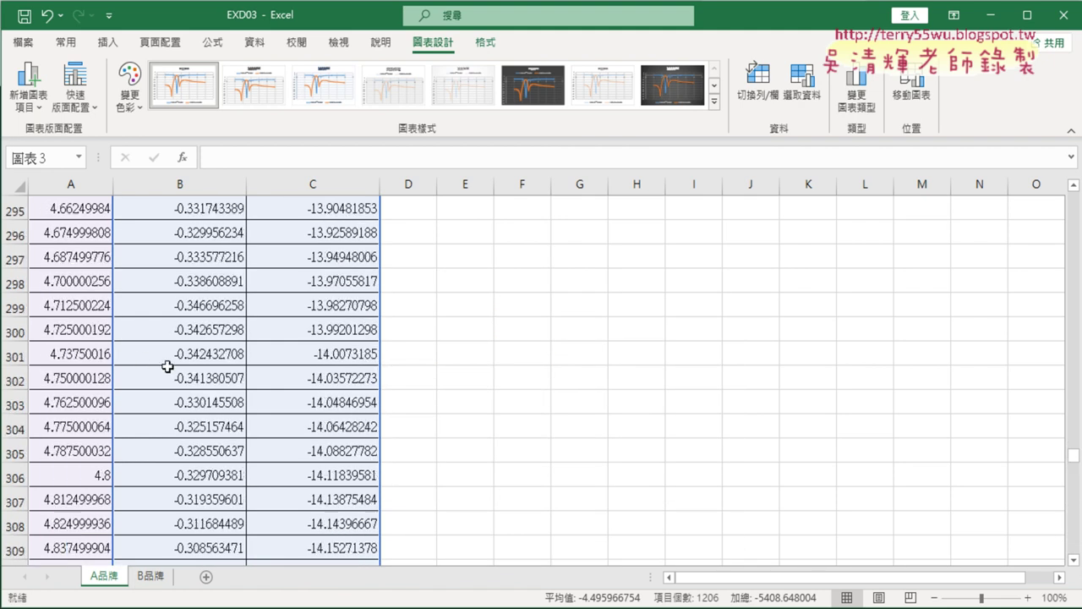
scroll(194, 372, down, 10)
scroll(246, 372, down, 4)
scroll(283, 376, down, 11)
scroll(294, 390, down, 6)
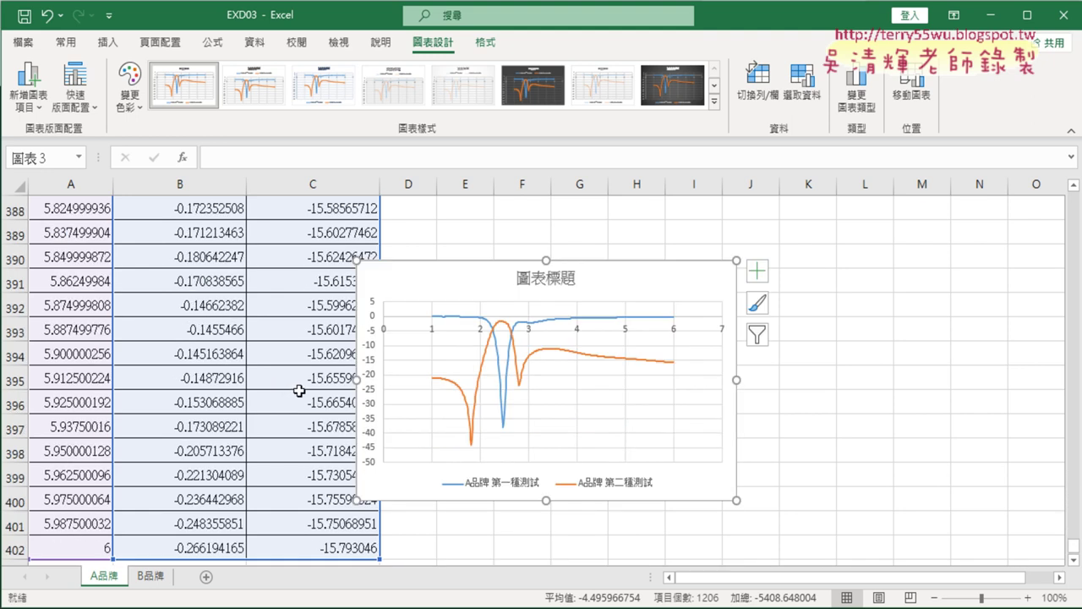
mouse_move(476, 273)
mouse_down()
mouse_move(479, 213)
mouse_move(463, 227)
mouse_up()
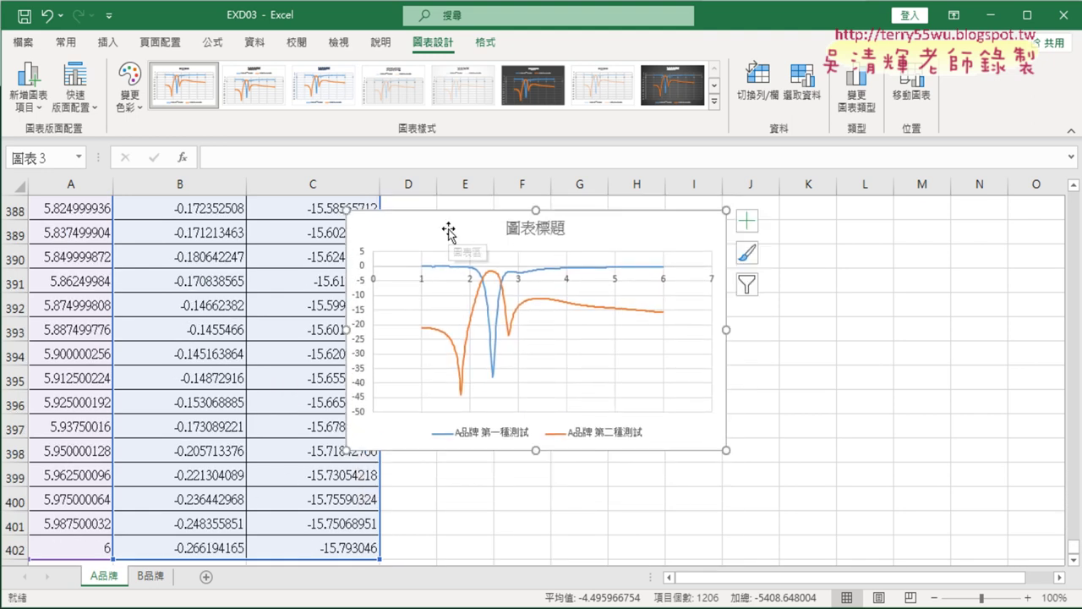
Step: In Move Chart, choose New sheet and enter the name 比較圖表
right_click(454, 223)
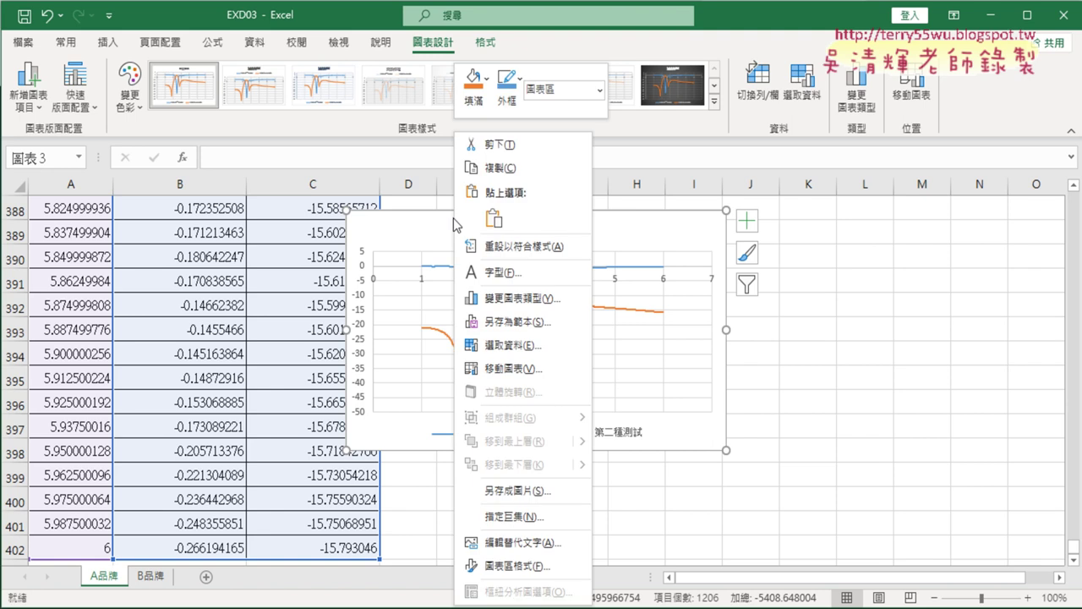
click(503, 369)
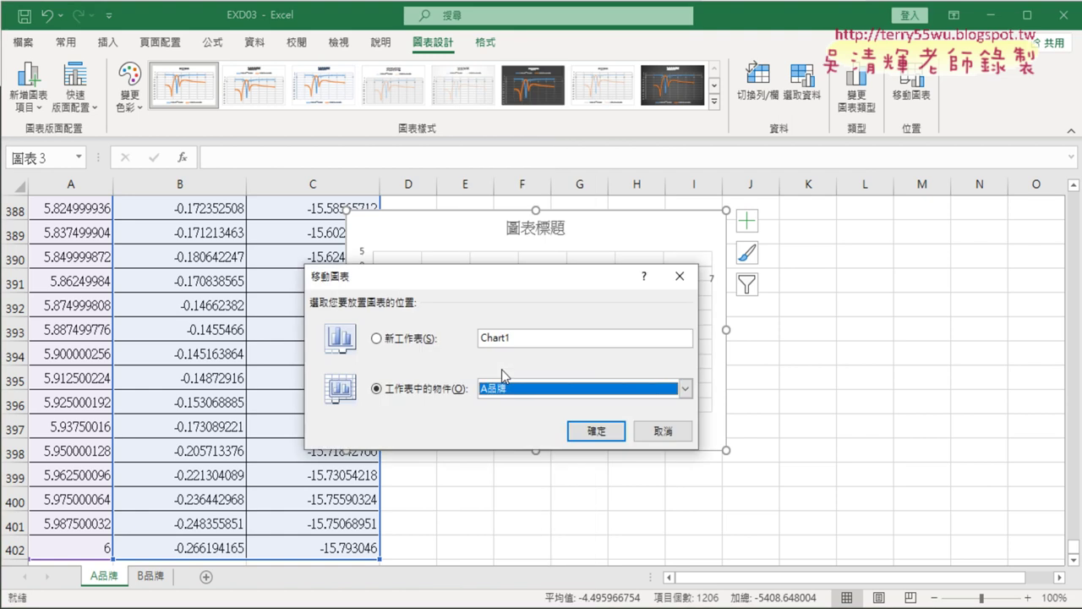
click(377, 338)
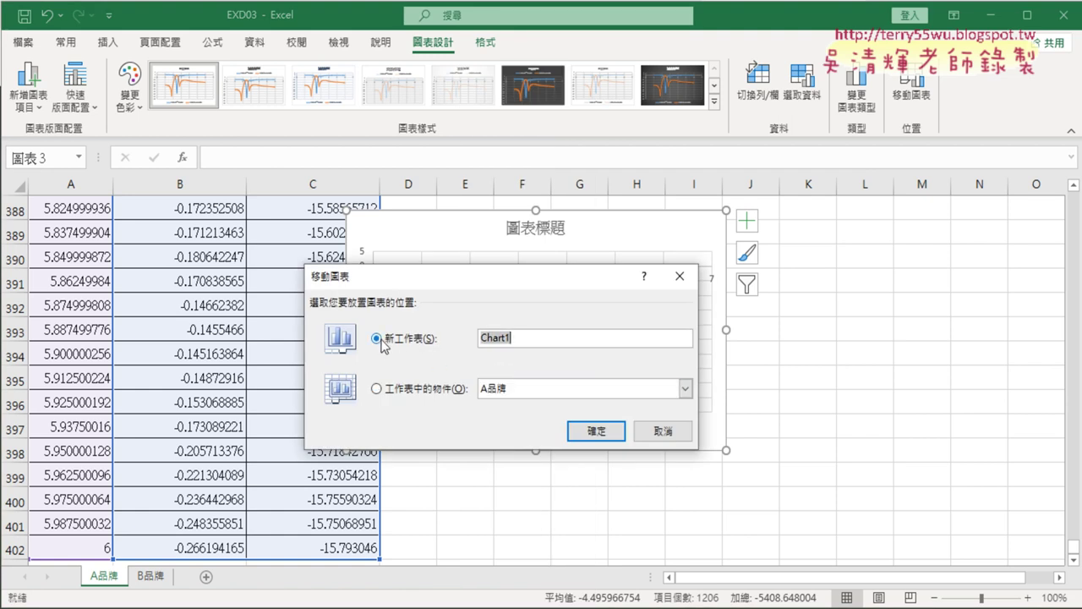
key(alt+Tab)
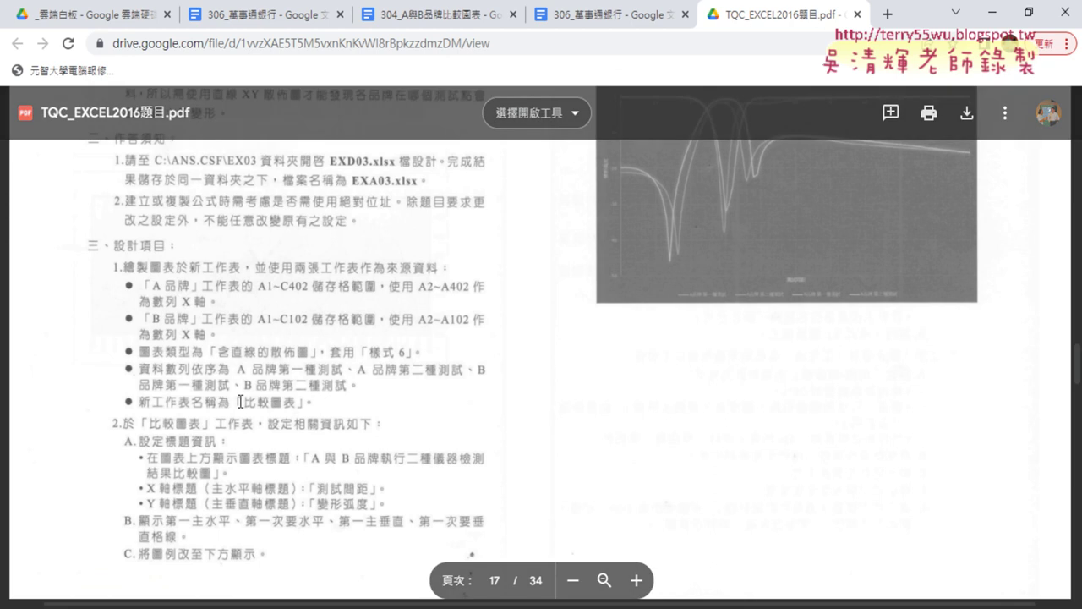
click(994, 19)
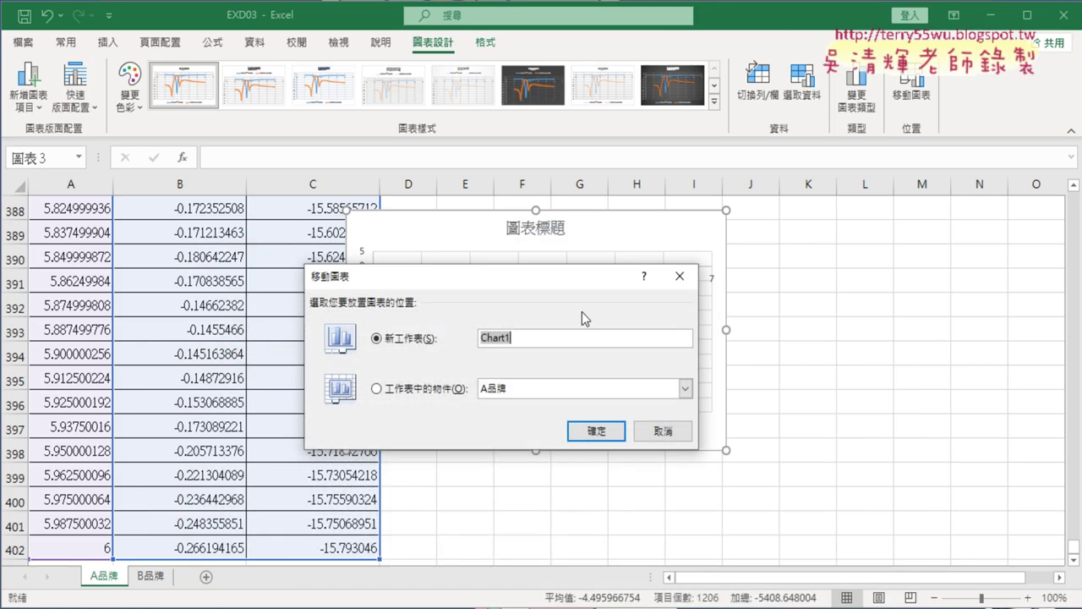
text(b)
key(4)
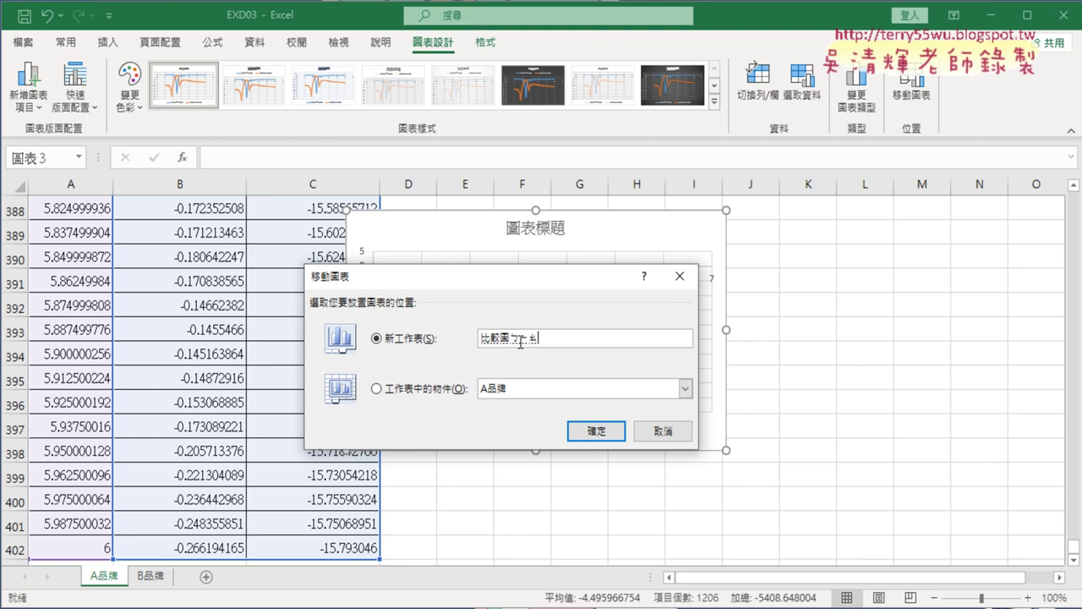
key(3)
Step: Confirm the move to 比較圖表, then check the A品牌 and B品牌 column headers
click(601, 431)
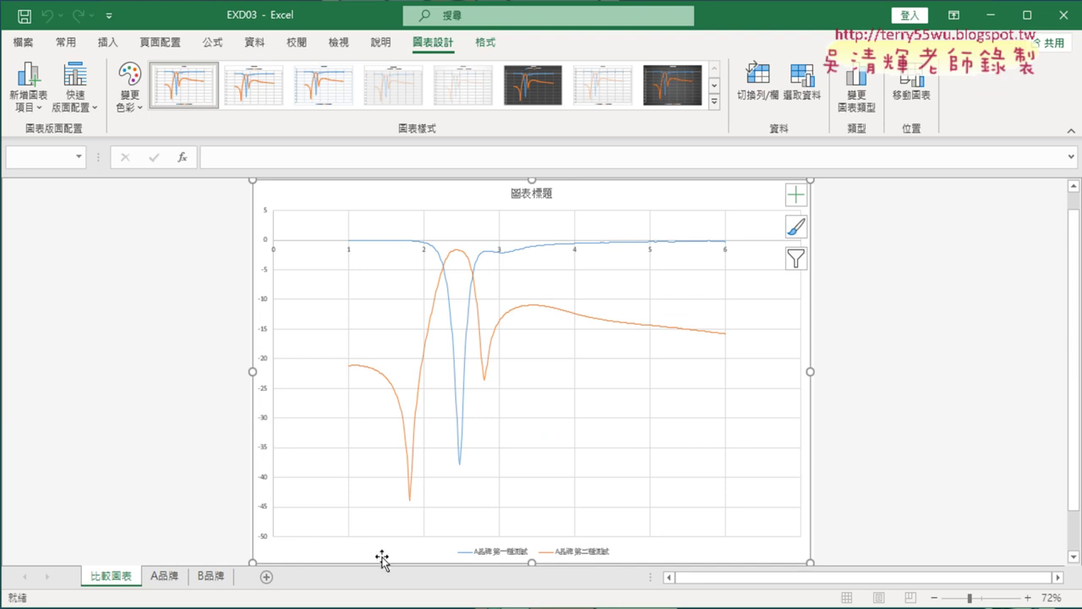
click(159, 576)
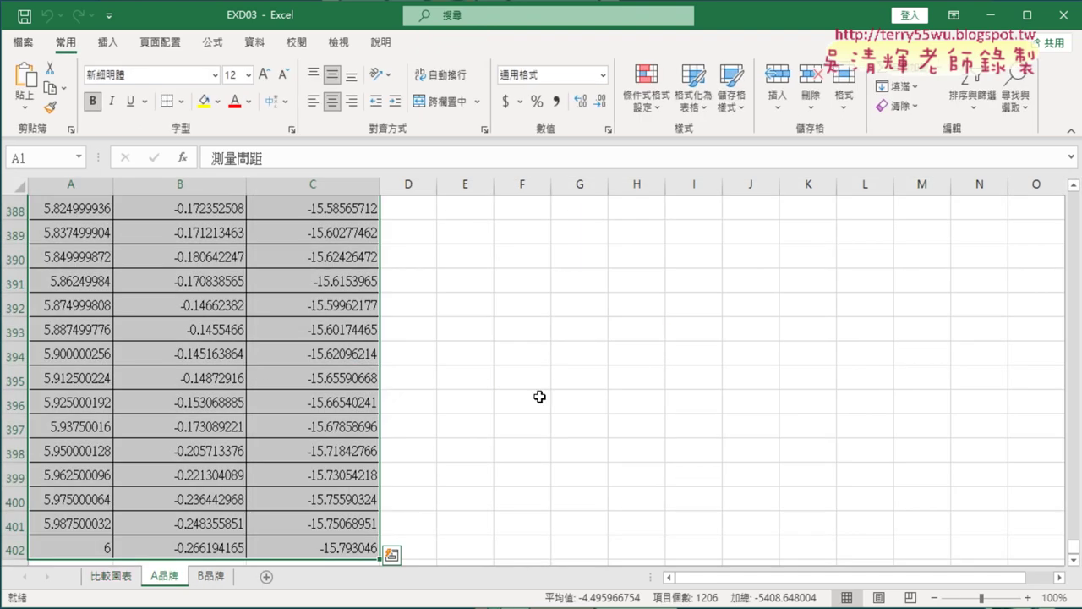
drag(1073, 549, 1074, 197)
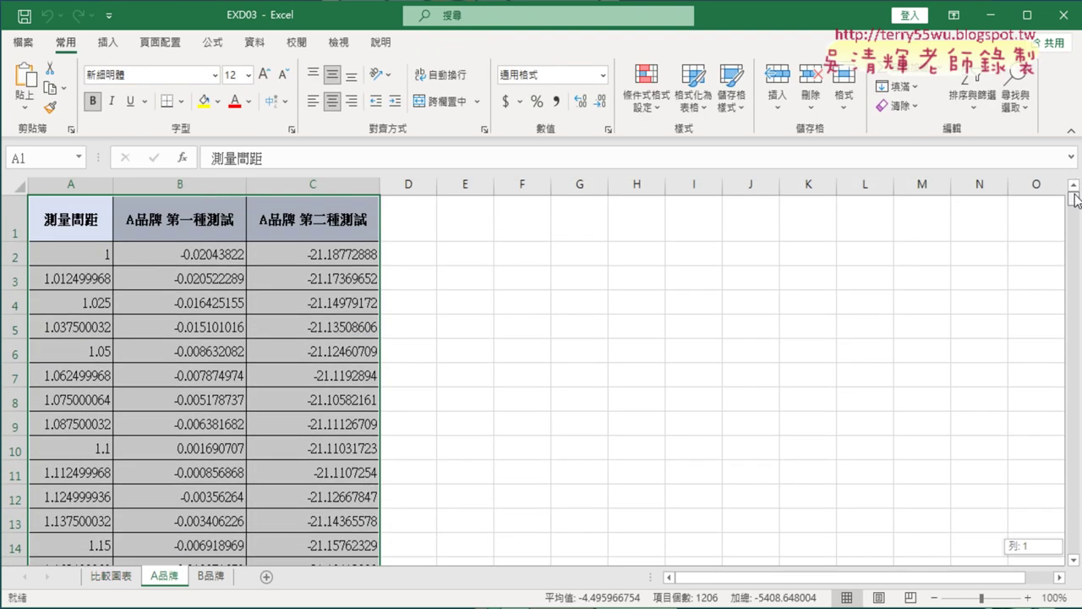
click(182, 208)
click(314, 218)
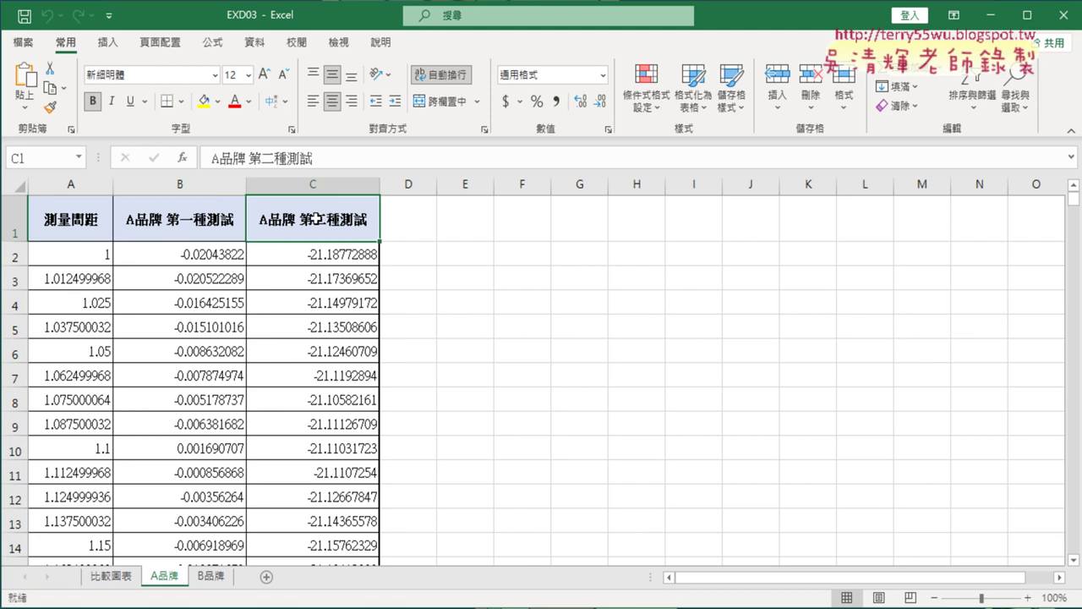
click(211, 576)
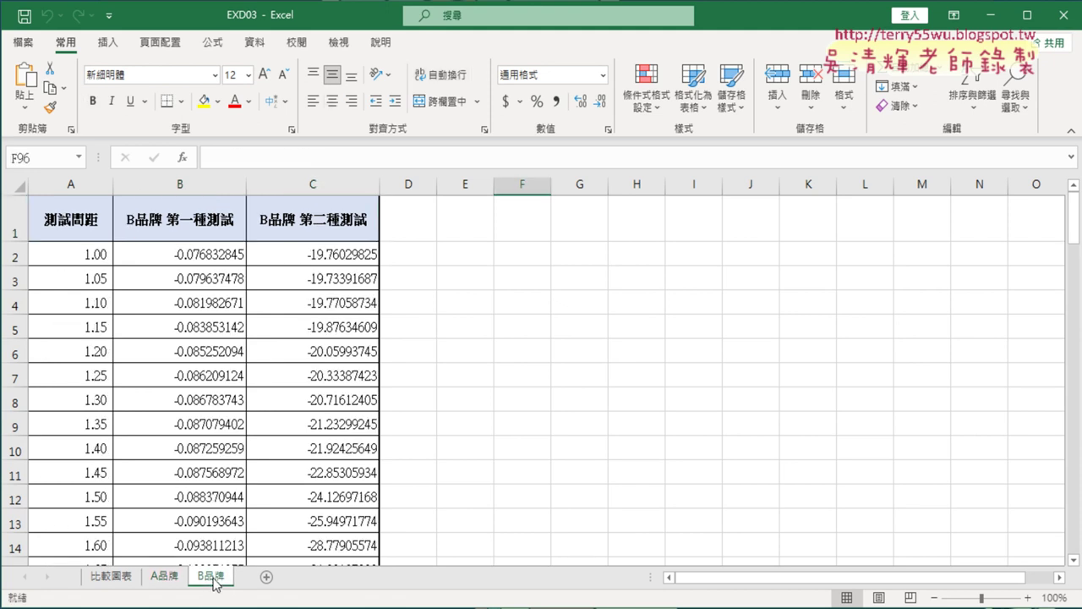
click(126, 578)
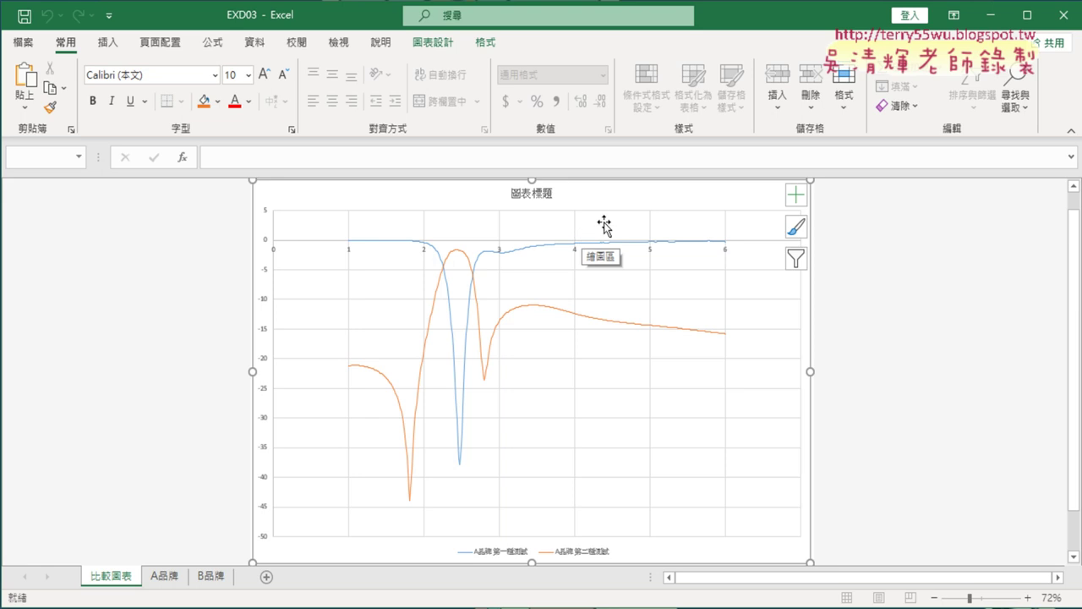
Step: Select the chart's plot area on 比較圖表 and bring up the Chart Design options
click(621, 232)
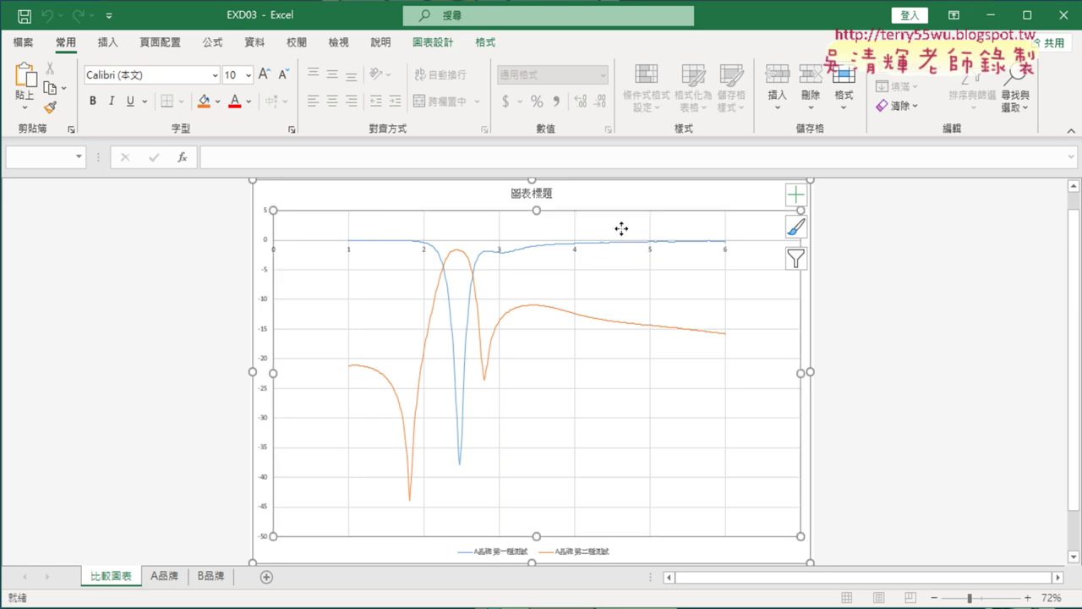
click(441, 45)
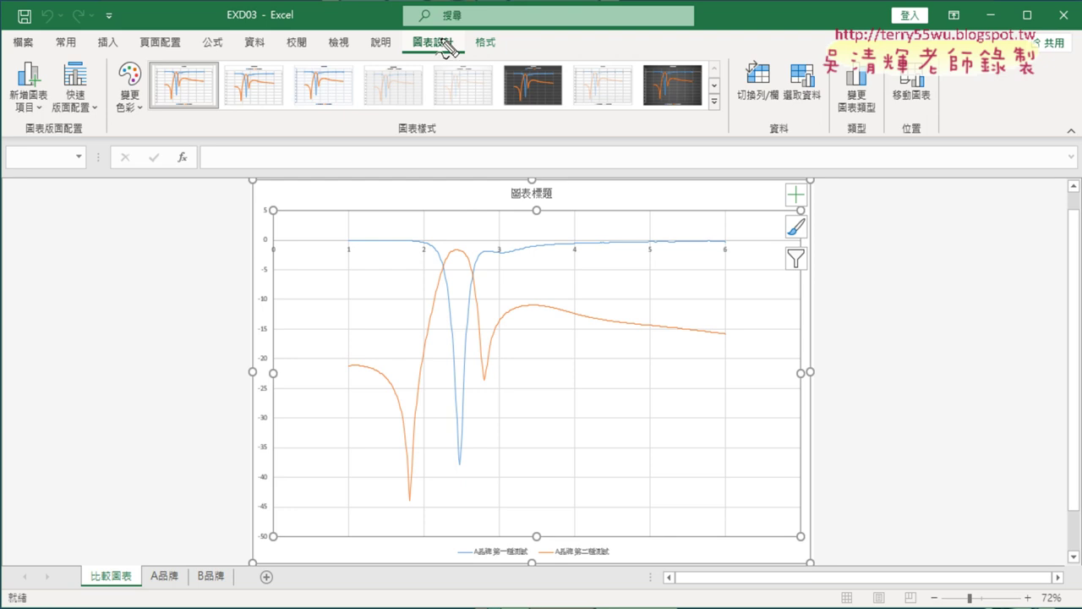
drag(449, 58, 443, 74)
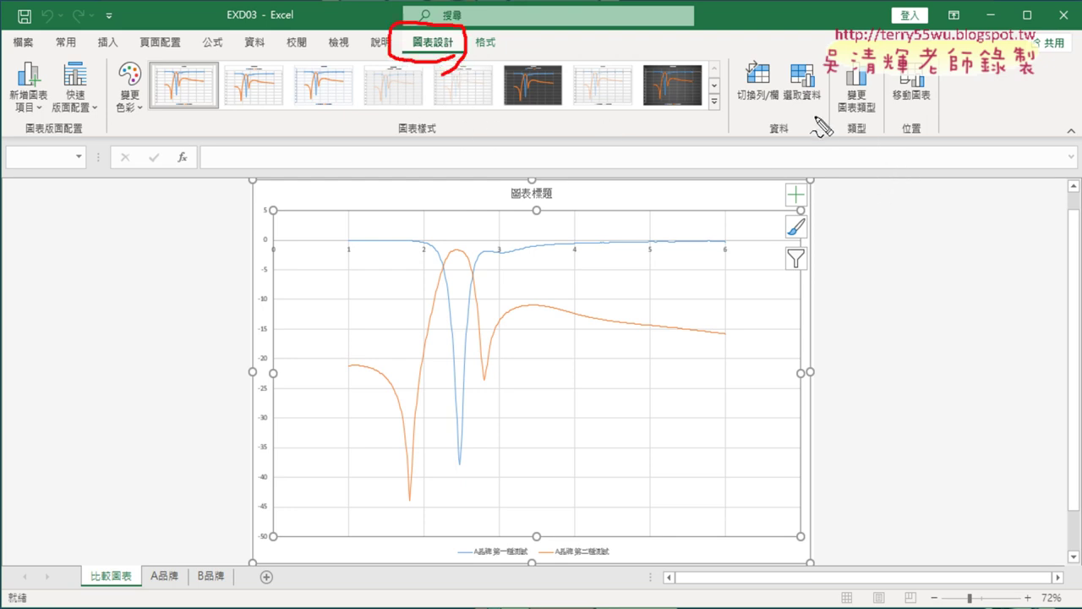
drag(814, 113, 820, 113)
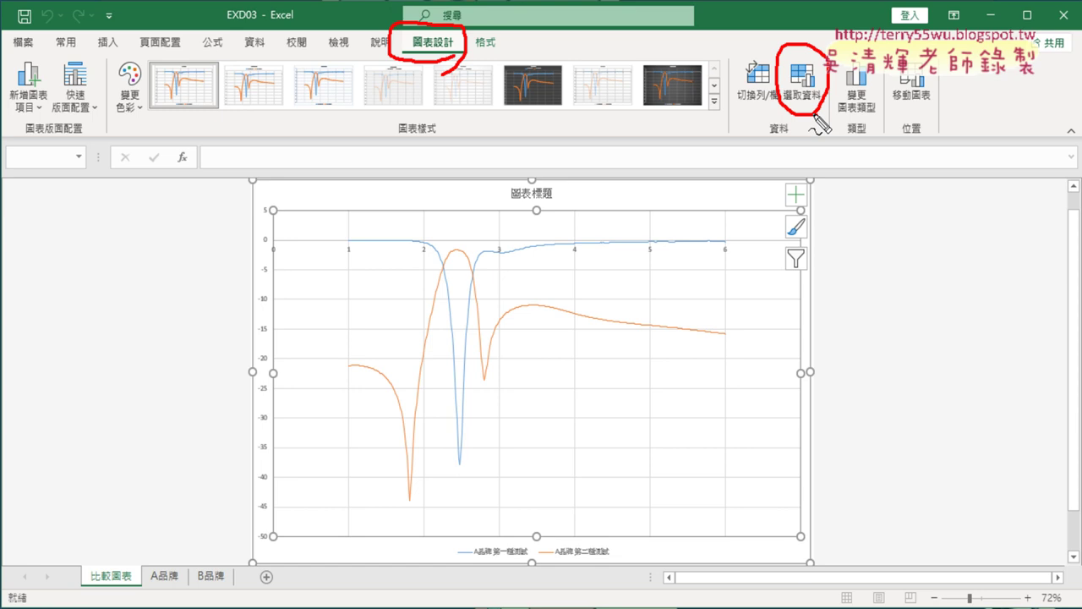
key(Escape)
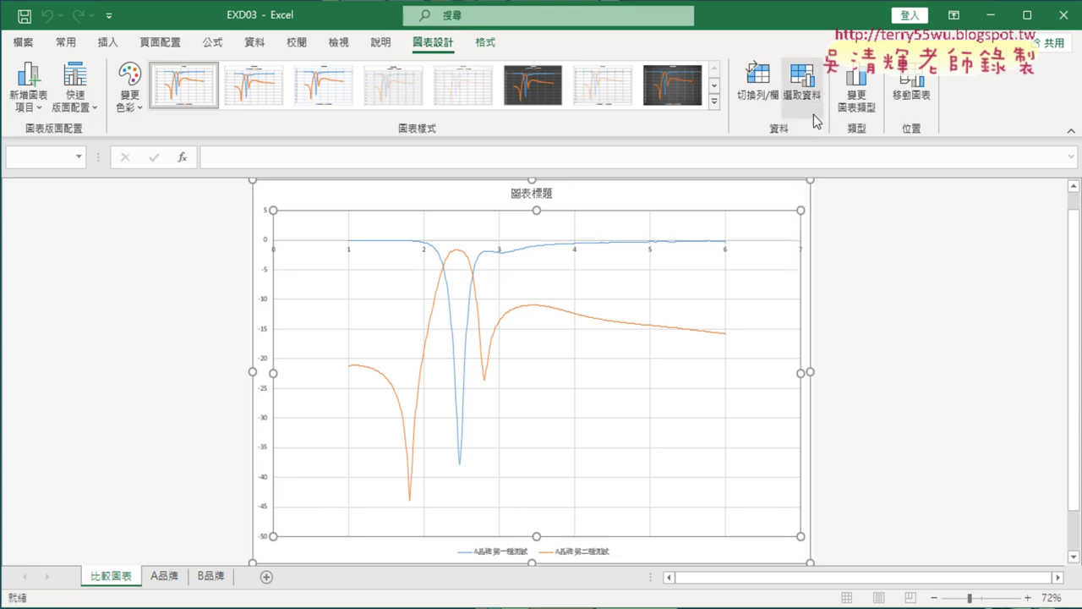
Step: Open Select Data Source, move it off the chart, and pick the A品牌 第一種測試 series
click(813, 114)
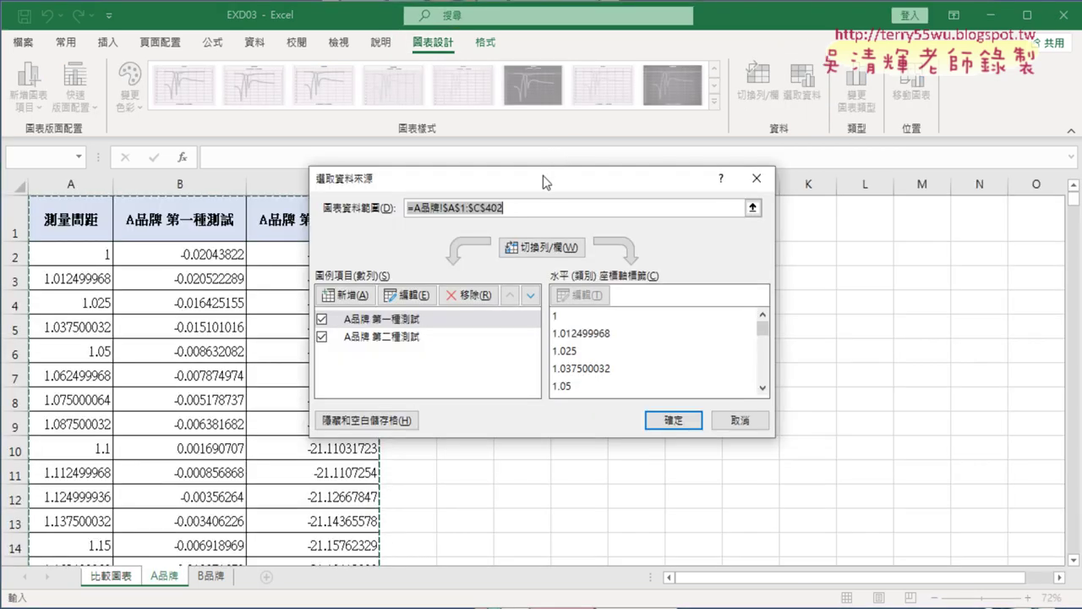
drag(543, 179, 692, 51)
click(549, 191)
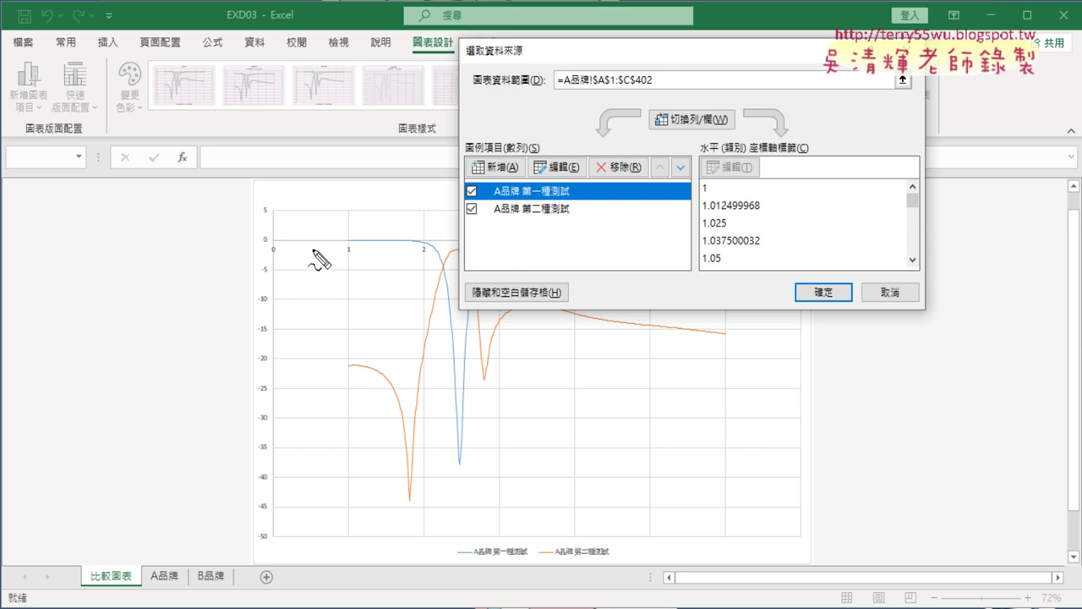
mouse_move(343, 241)
mouse_down()
mouse_move(395, 238)
mouse_move(484, 294)
mouse_up()
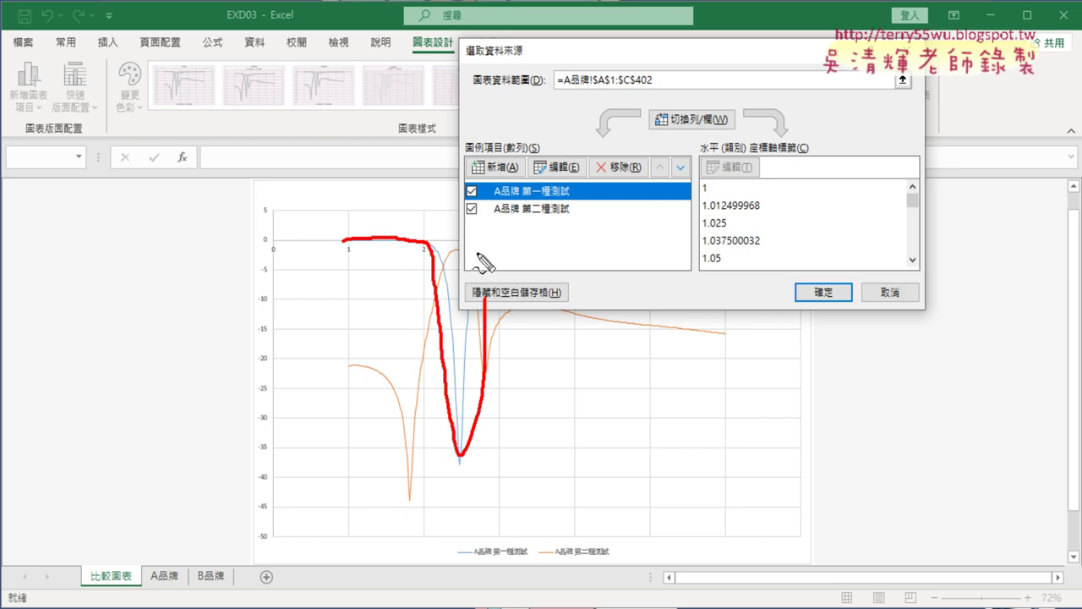
key(Escape)
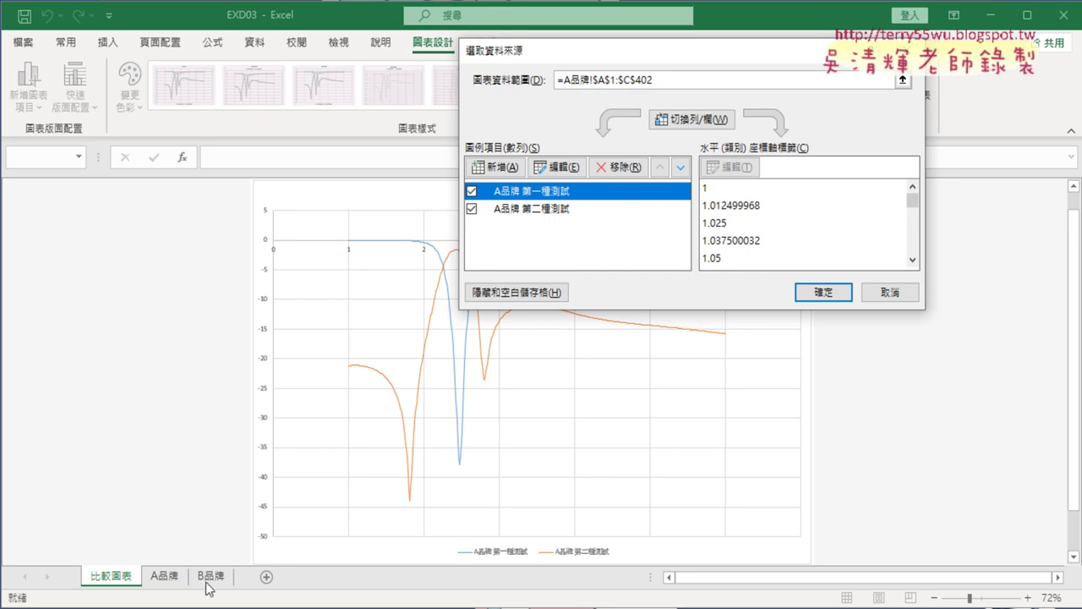
Step: Start adding a new series, cancel it, and reselect A品牌 第一種測試
click(503, 167)
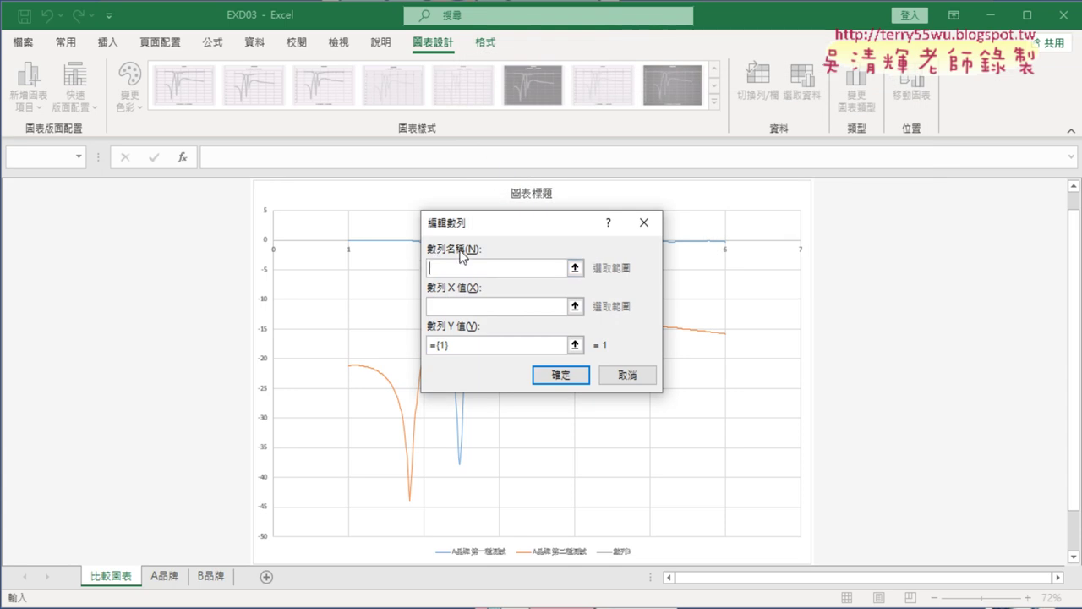
click(460, 306)
click(637, 381)
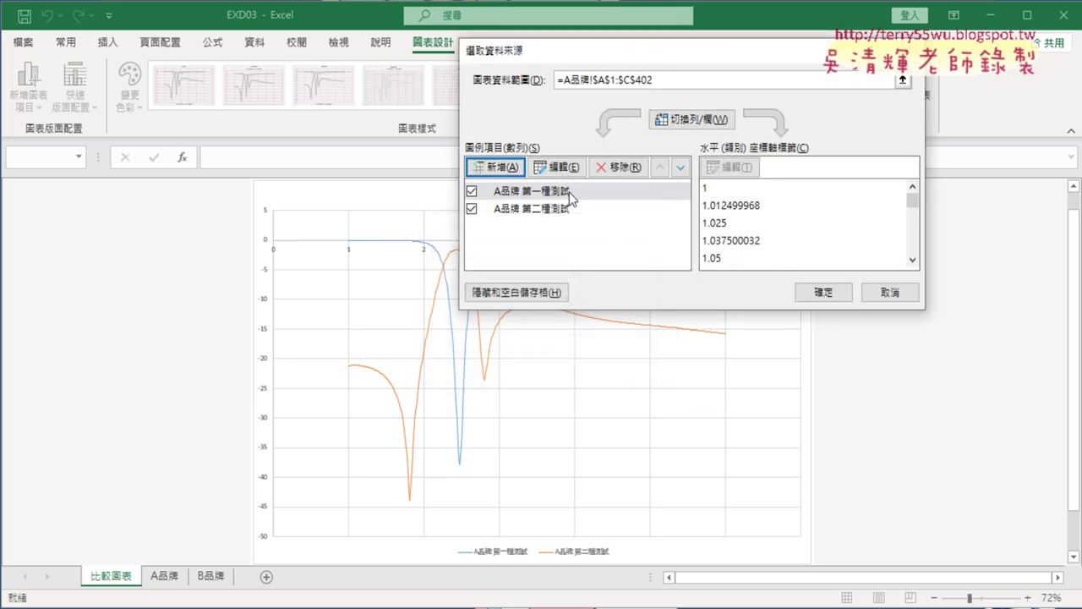
click(519, 198)
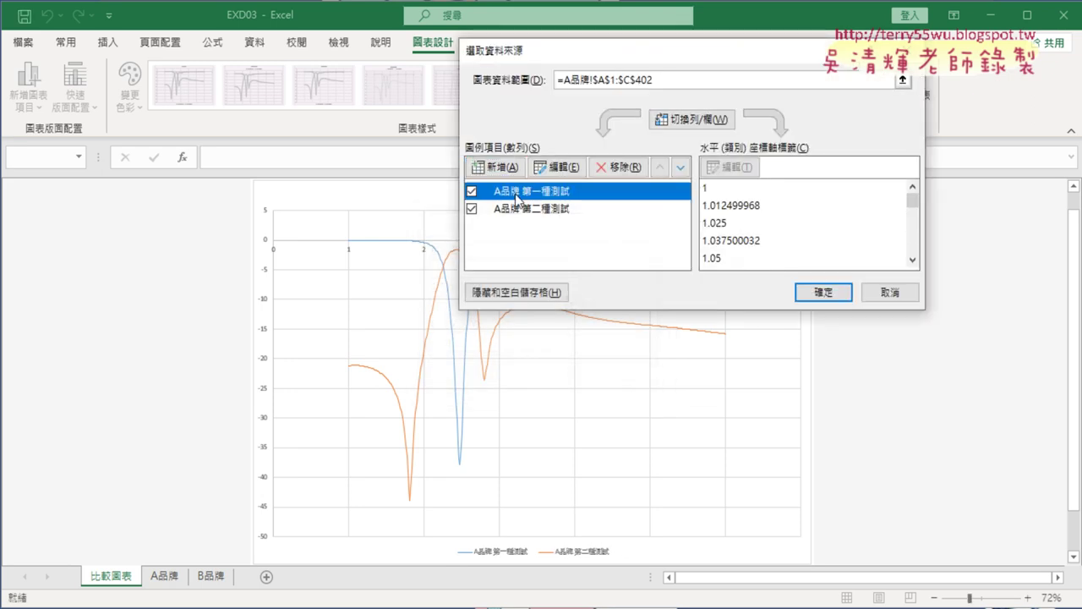
Step: Open the A品牌 第一種測試 series in Edit Series and move the dialog aside
click(563, 170)
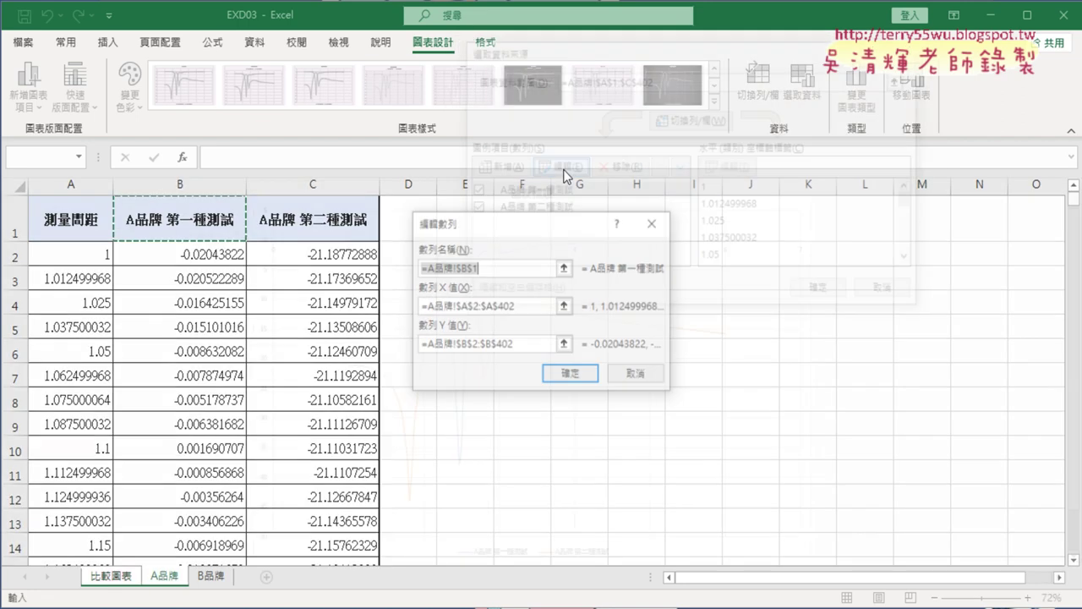
drag(518, 224, 535, 112)
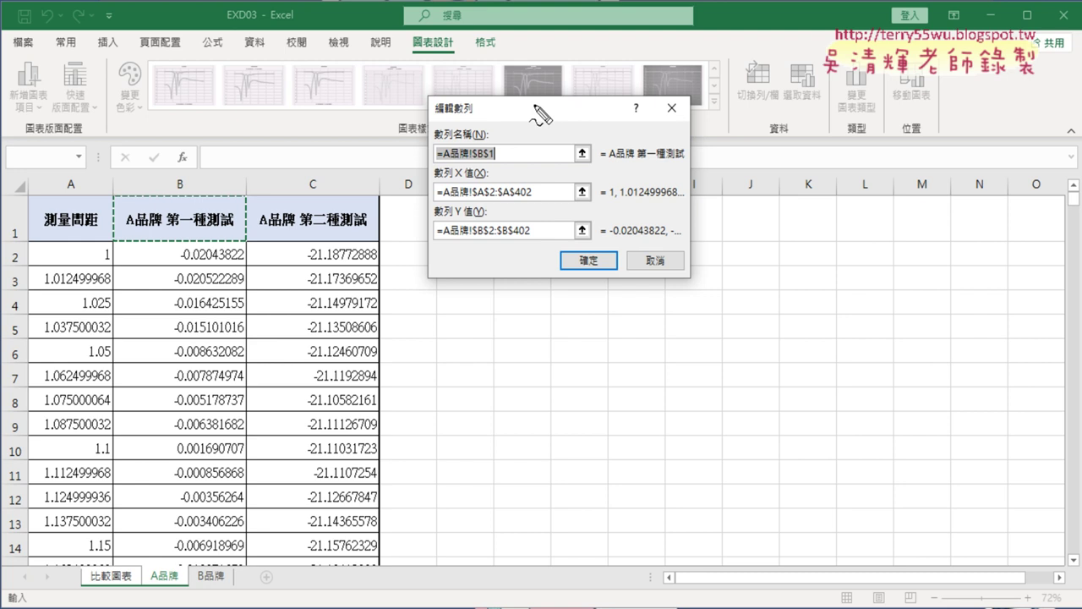
mouse_move(496, 158)
mouse_down()
mouse_move(429, 164)
mouse_move(501, 160)
mouse_up()
mouse_move(210, 242)
mouse_down()
mouse_move(244, 196)
mouse_move(222, 240)
mouse_up()
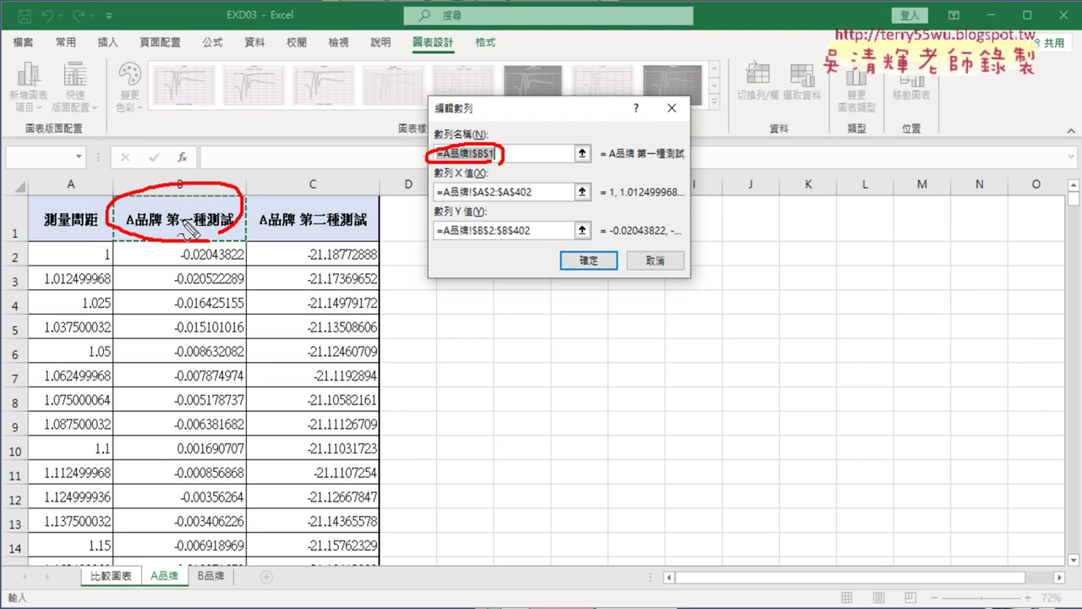
key(Escape)
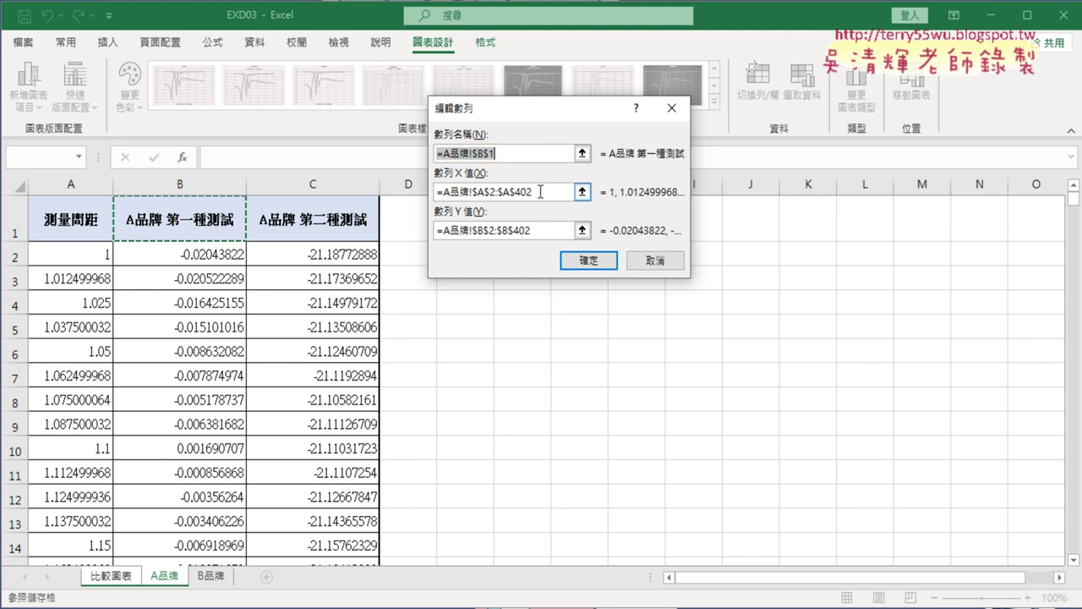
Step: Inspect the series' X values $A$2:$A$402 and Y values $B$2:$B$402 on the A品牌 sheet
click(541, 191)
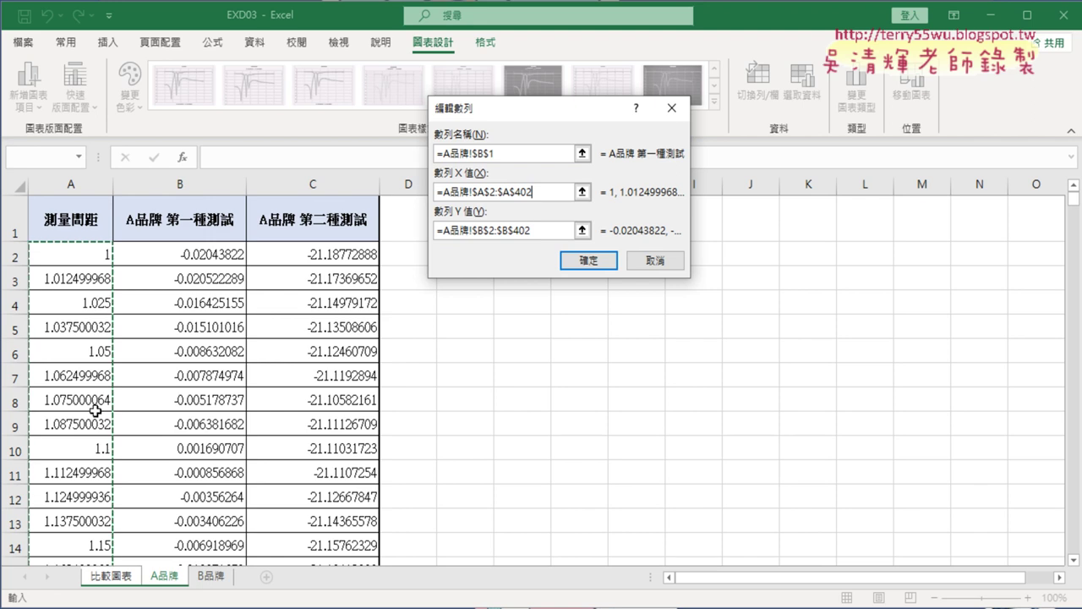
click(548, 230)
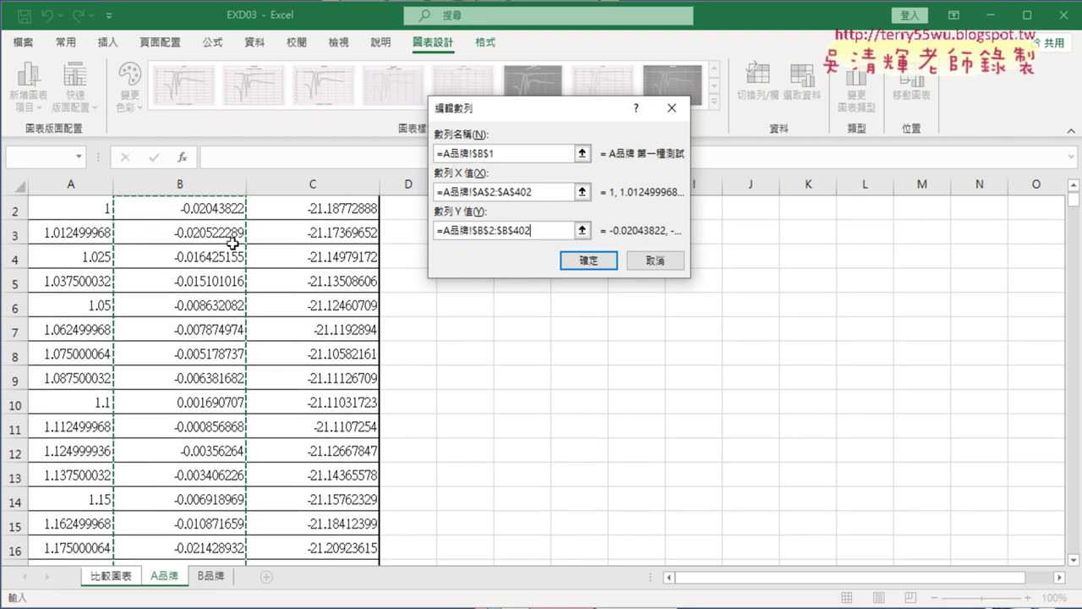
scroll(232, 242, up, 1)
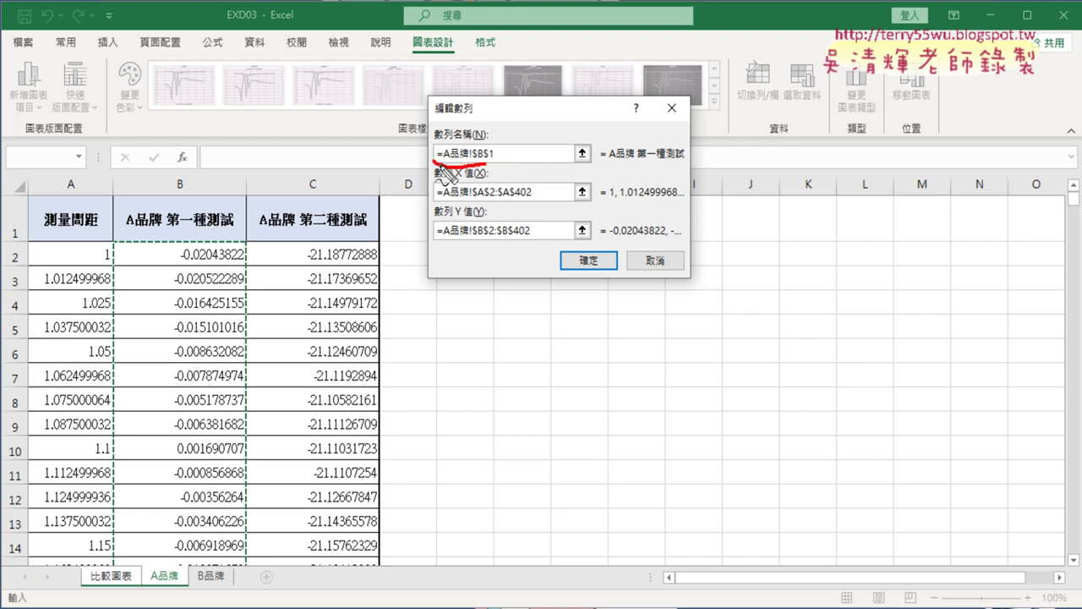
mouse_move(503, 171)
mouse_down()
mouse_move(427, 151)
mouse_move(227, 216)
mouse_move(238, 211)
mouse_up()
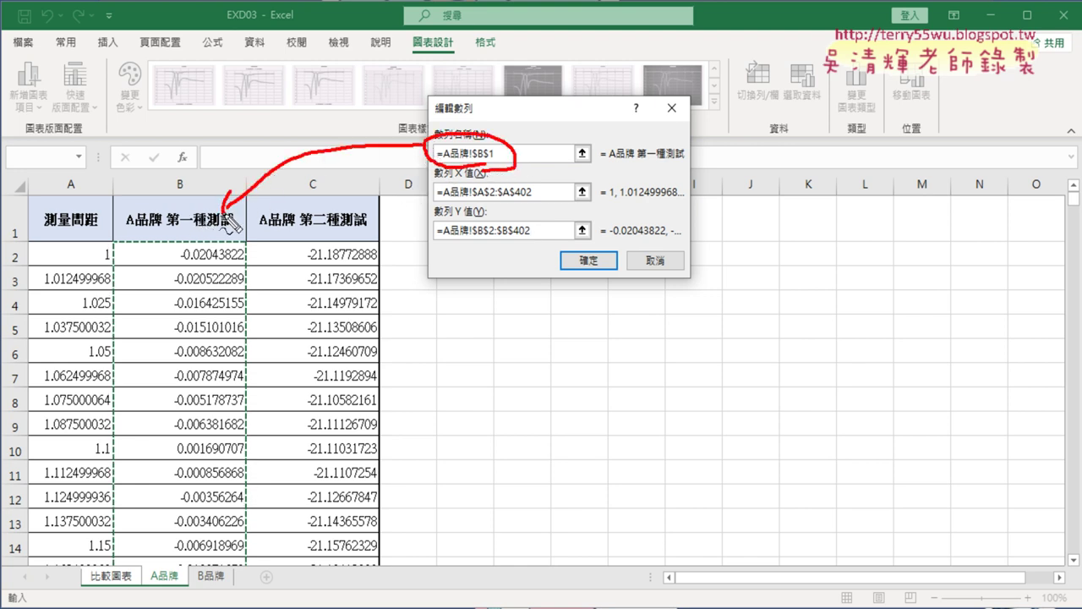
mouse_move(517, 196)
mouse_down()
mouse_move(439, 196)
mouse_move(93, 246)
mouse_move(53, 365)
mouse_up()
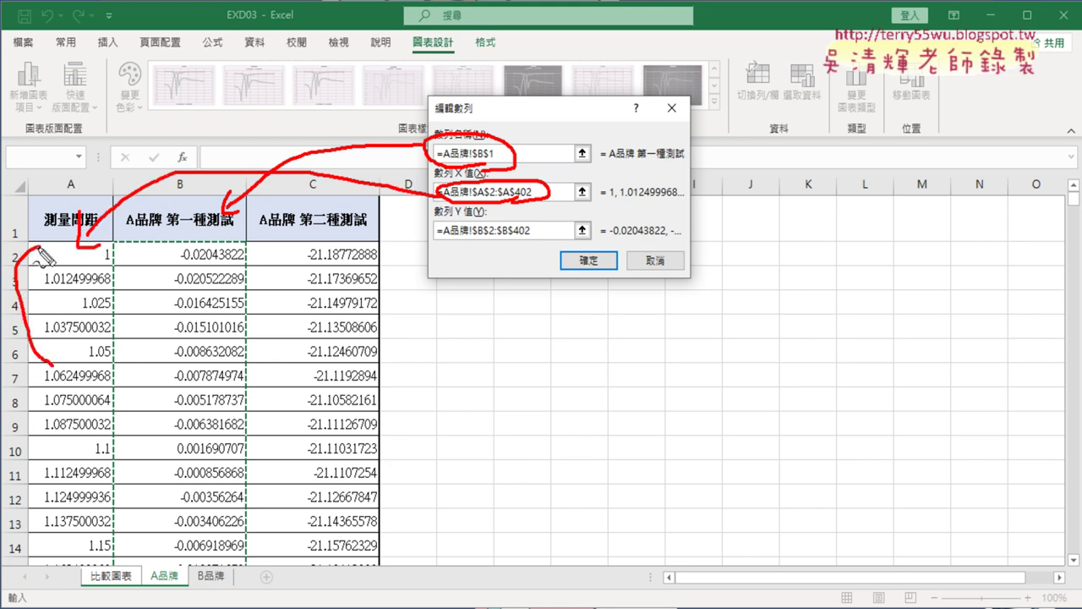
drag(523, 250, 518, 246)
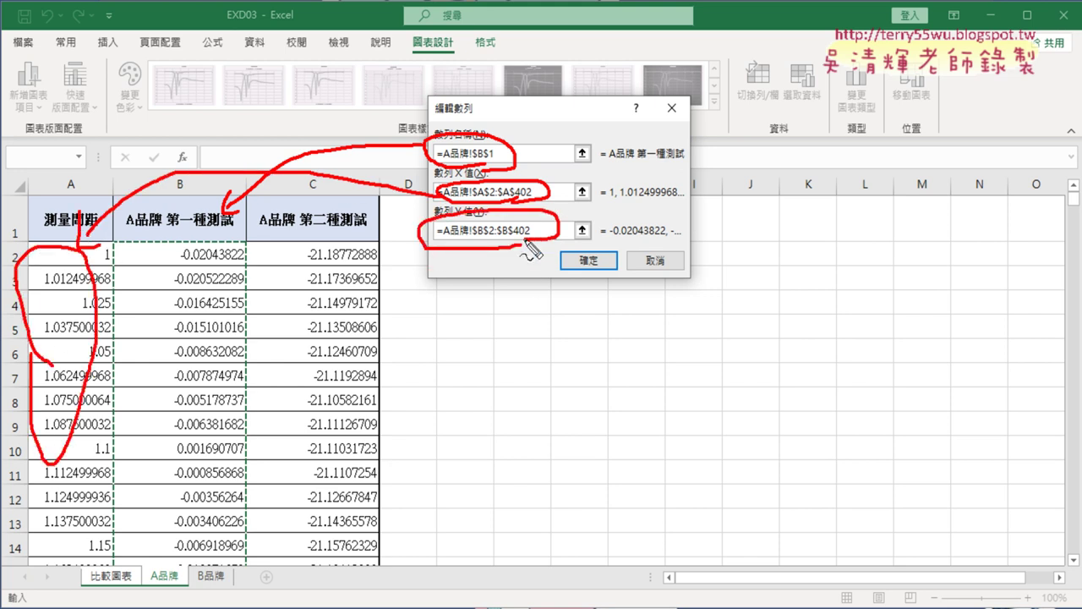
mouse_move(160, 464)
mouse_down()
mouse_move(205, 231)
mouse_move(163, 457)
mouse_up()
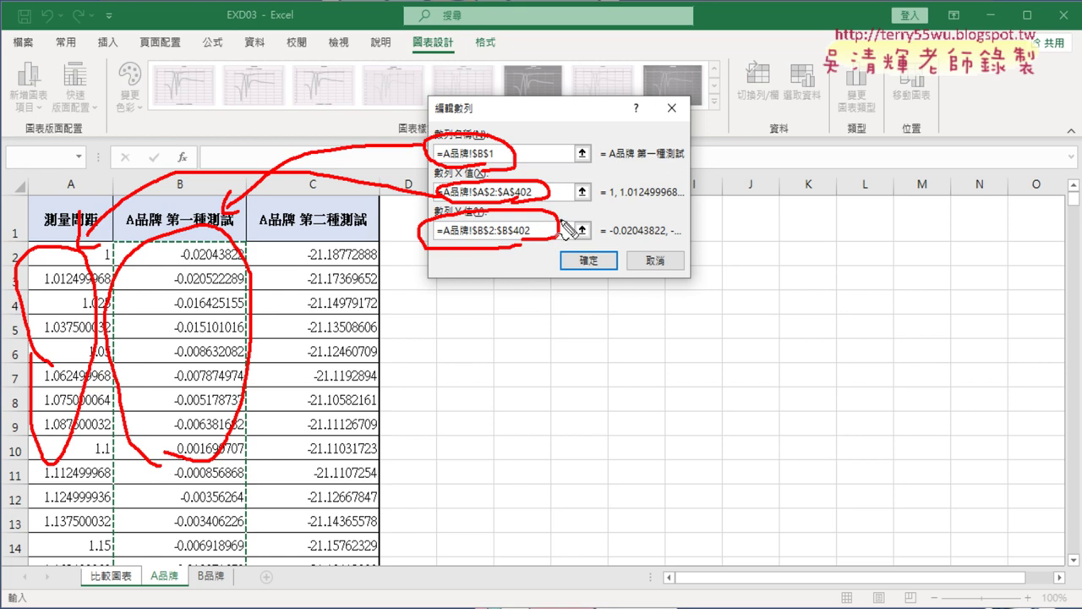
key(Escape)
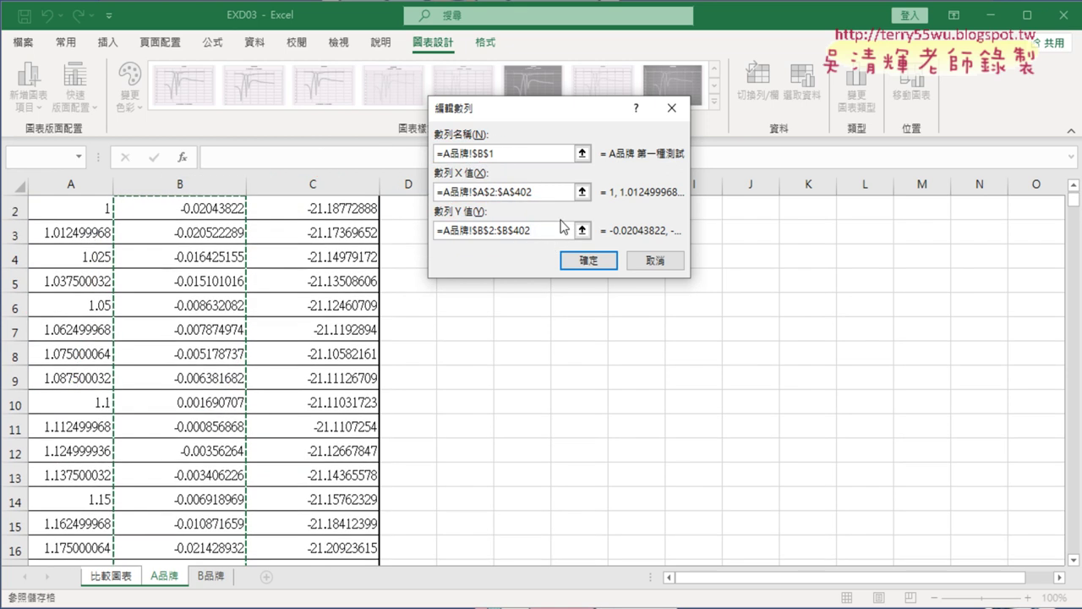
Step: Add a series named from B品牌!B1 with X values A2:A102 and Y values B2:B102
click(661, 262)
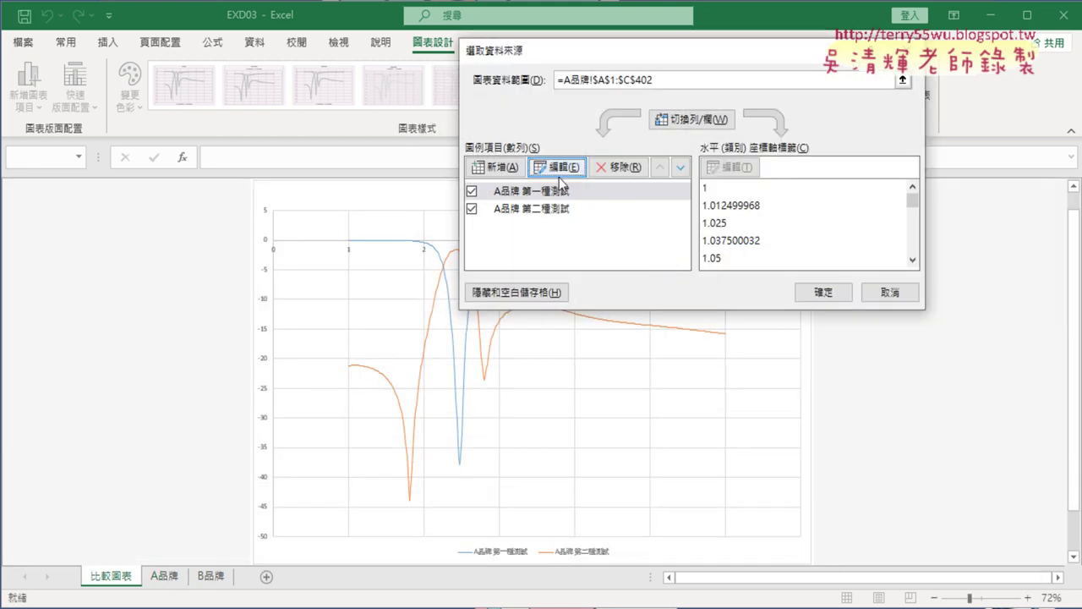
click(496, 167)
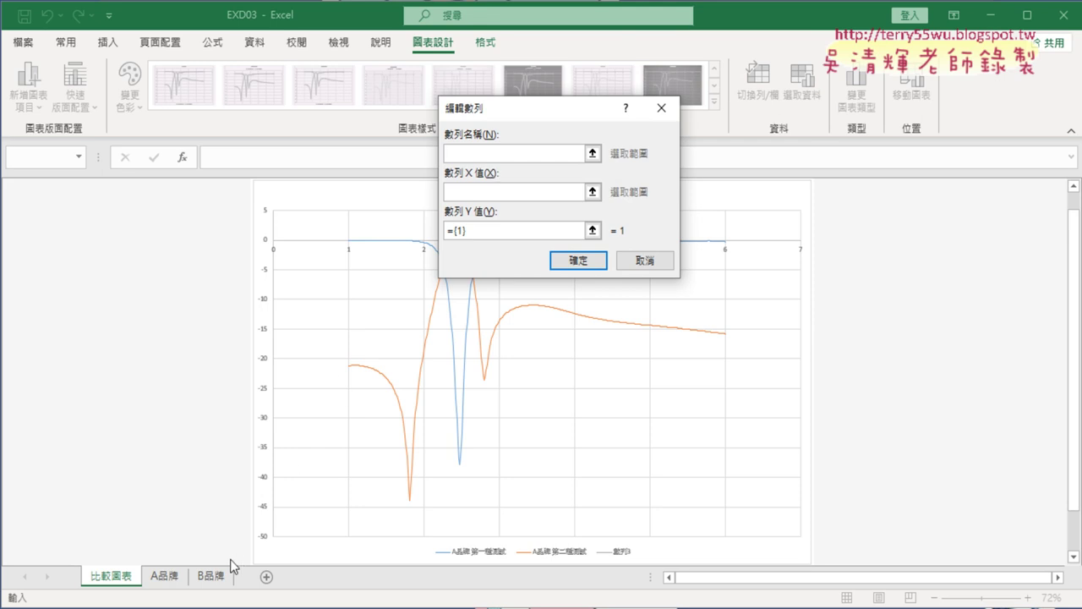
click(211, 576)
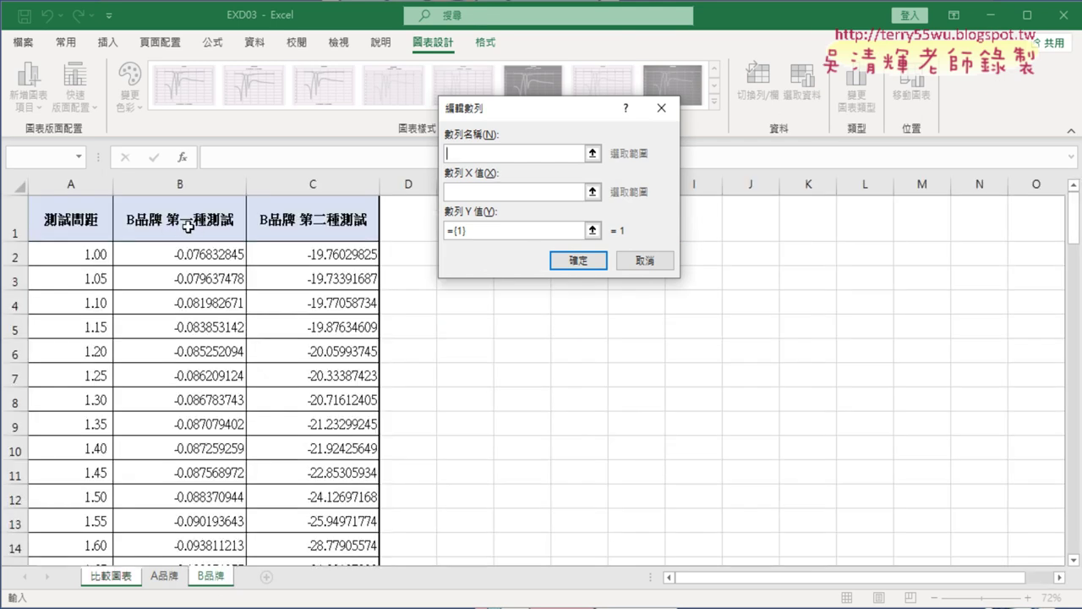
click(181, 221)
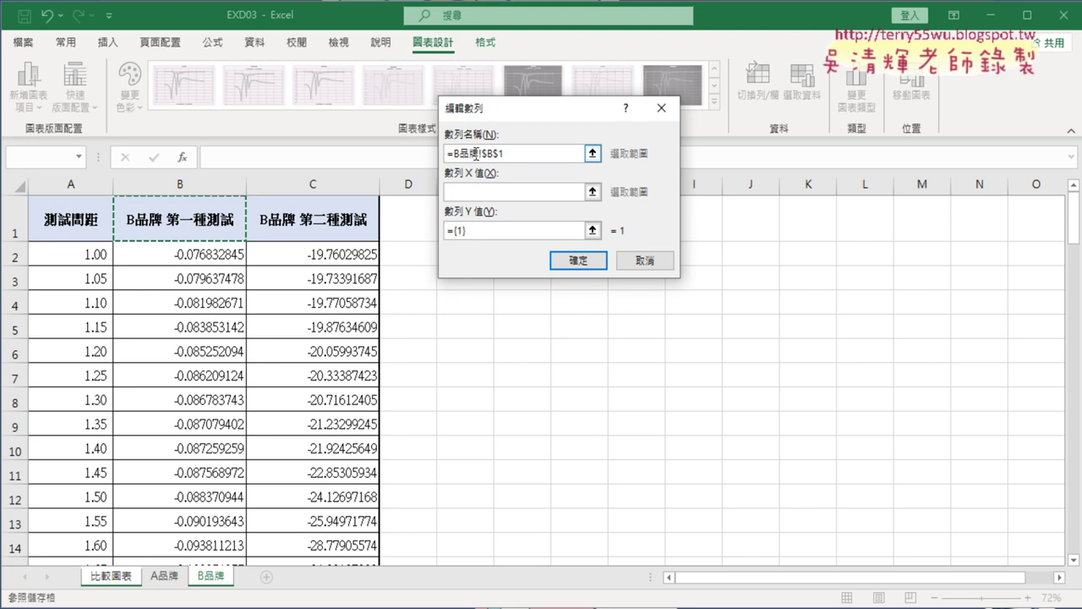
click(473, 193)
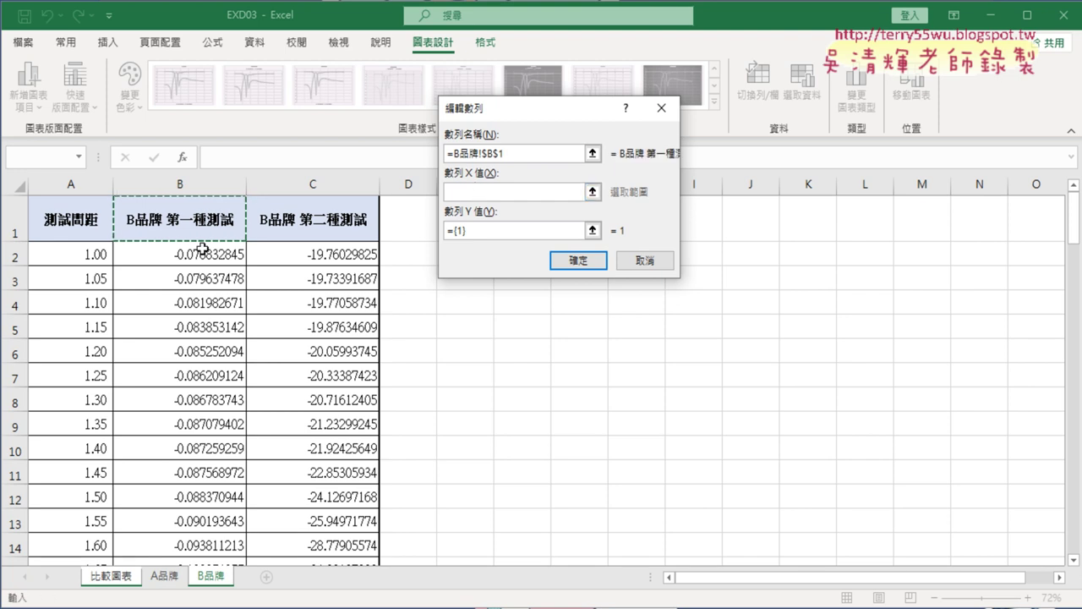
click(79, 255)
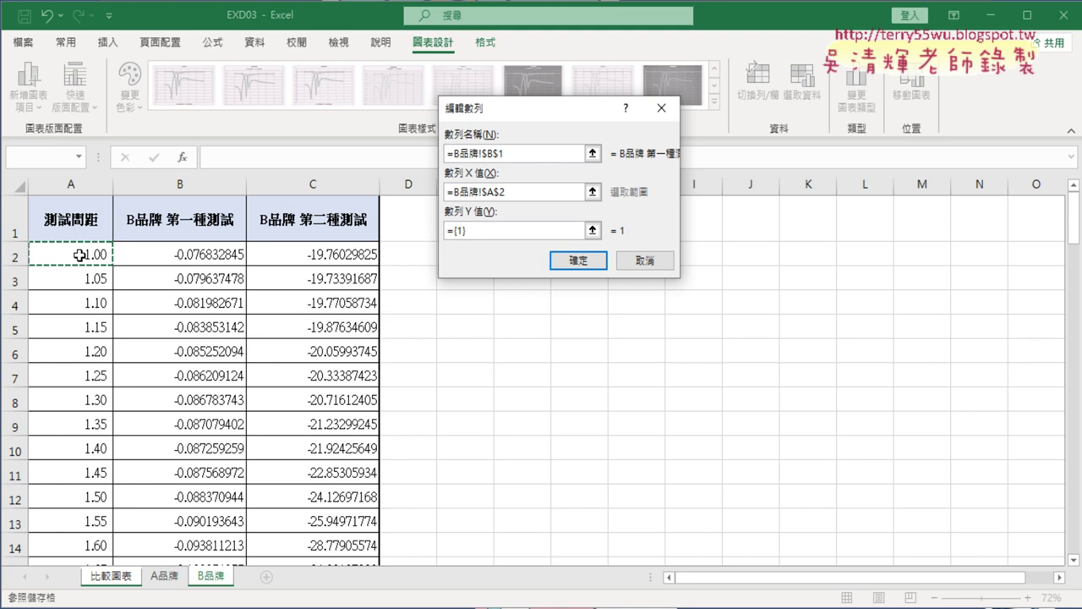
key(ctrl+shift+Down)
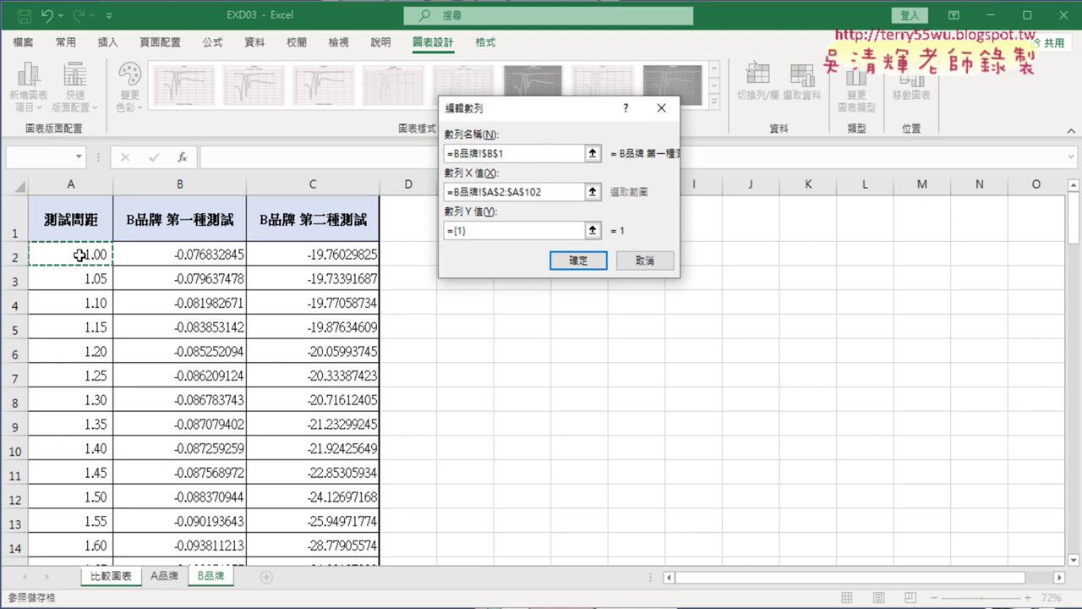
click(508, 231)
scroll(169, 271, up, 1)
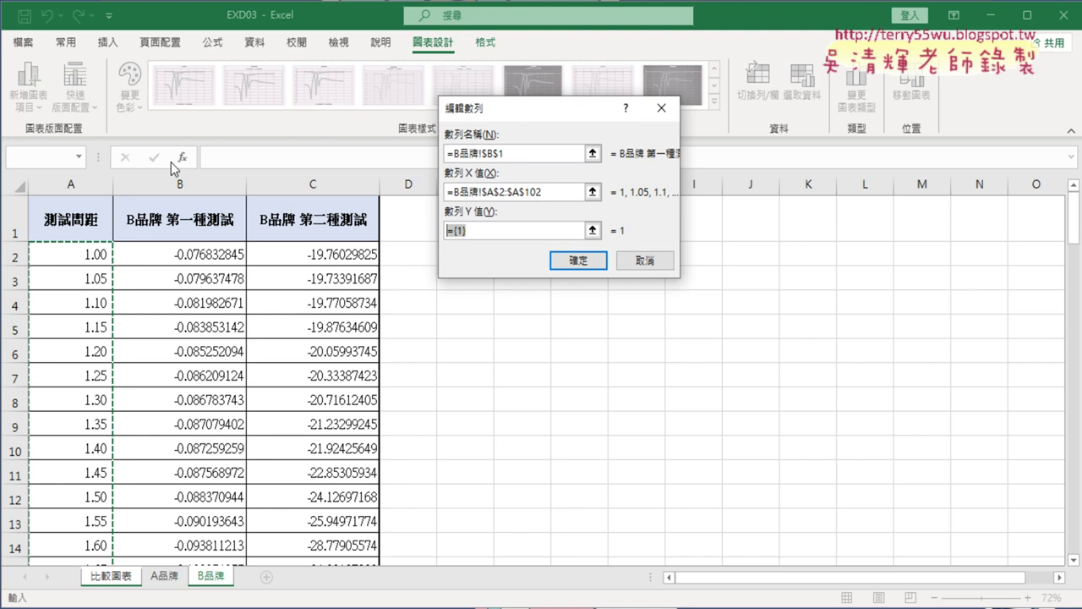
click(197, 256)
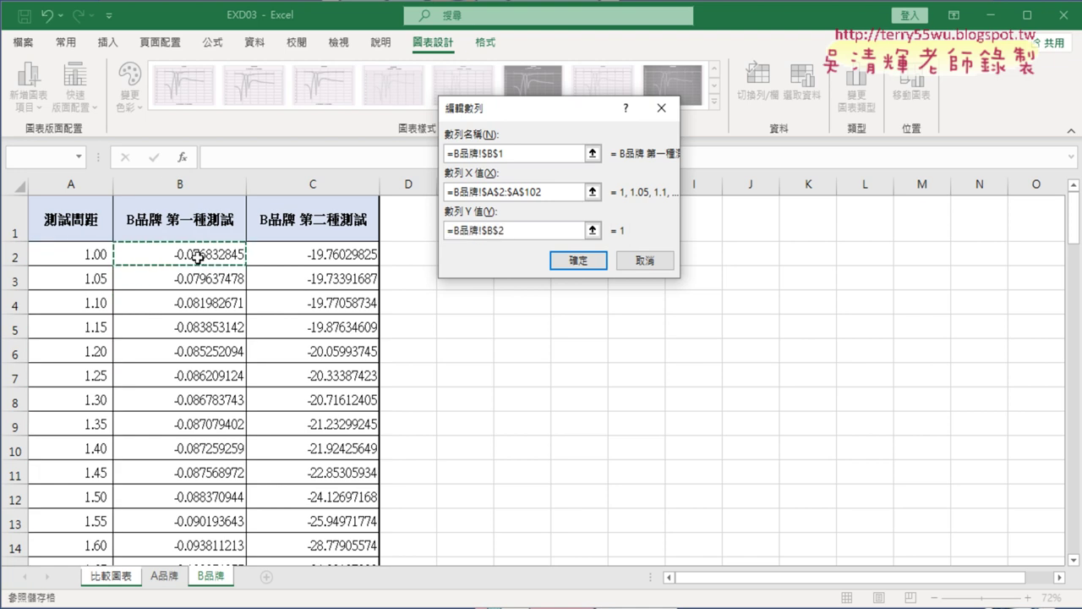
key(ctrl+shift+Down)
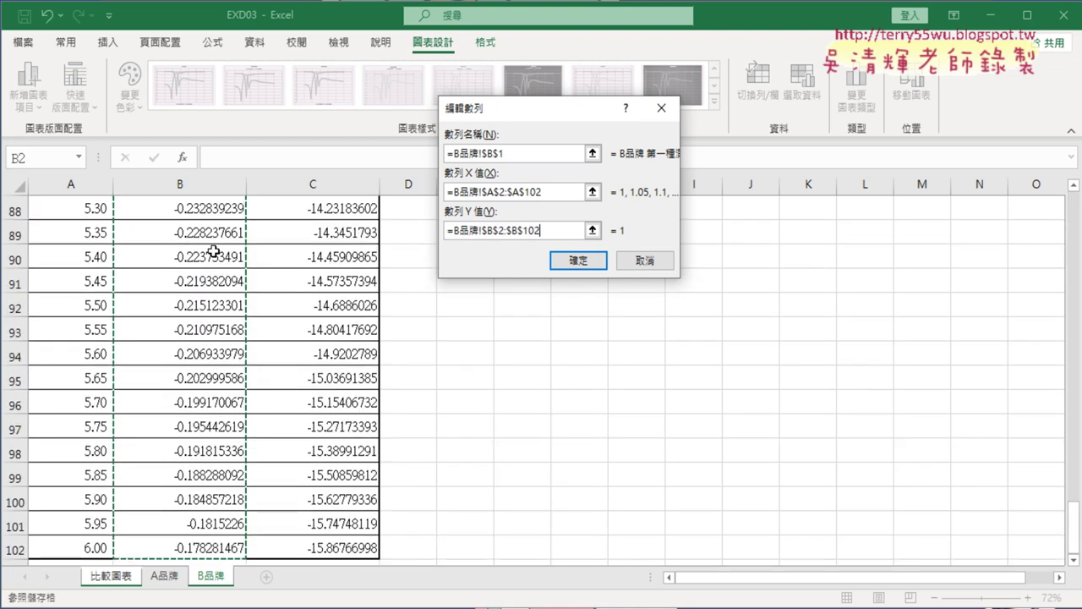
click(581, 262)
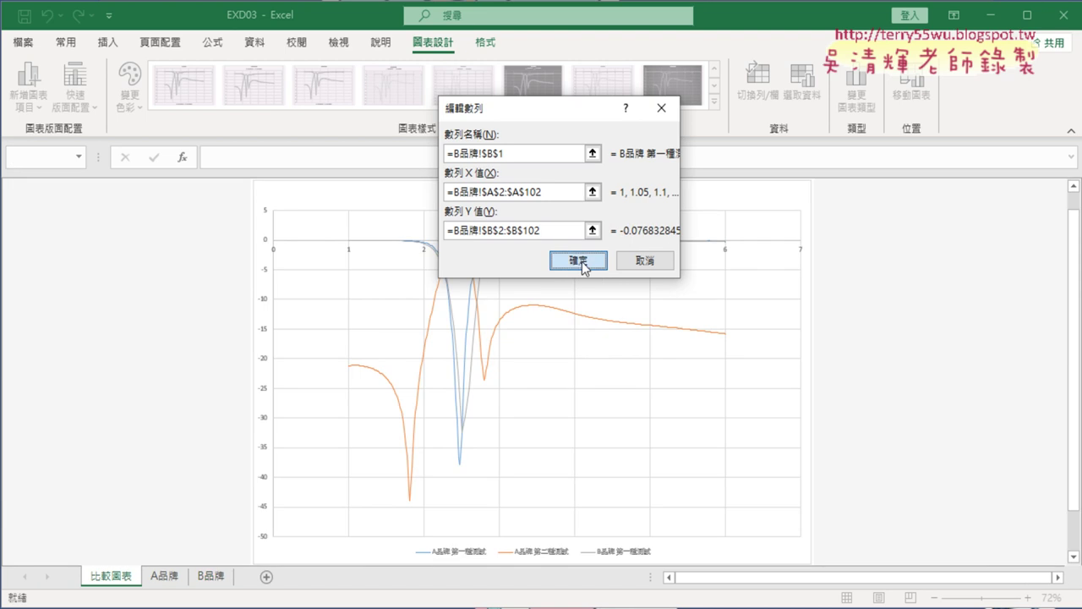
Step: Confirm the B品牌 第一種測試 series and open the A品牌 第二種測試 series for editing
click(582, 262)
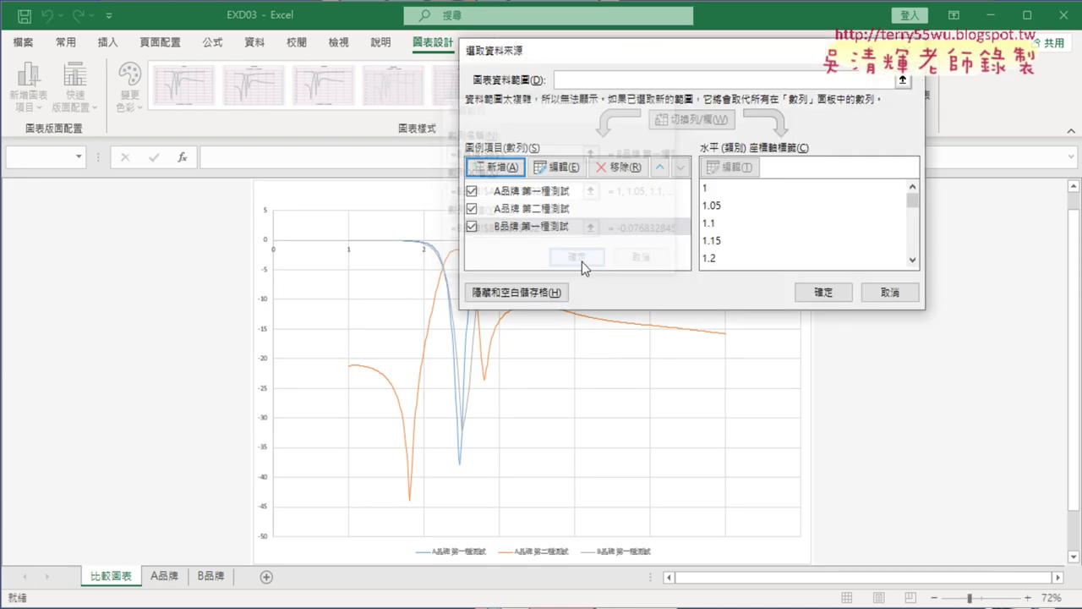
drag(659, 34, 799, 32)
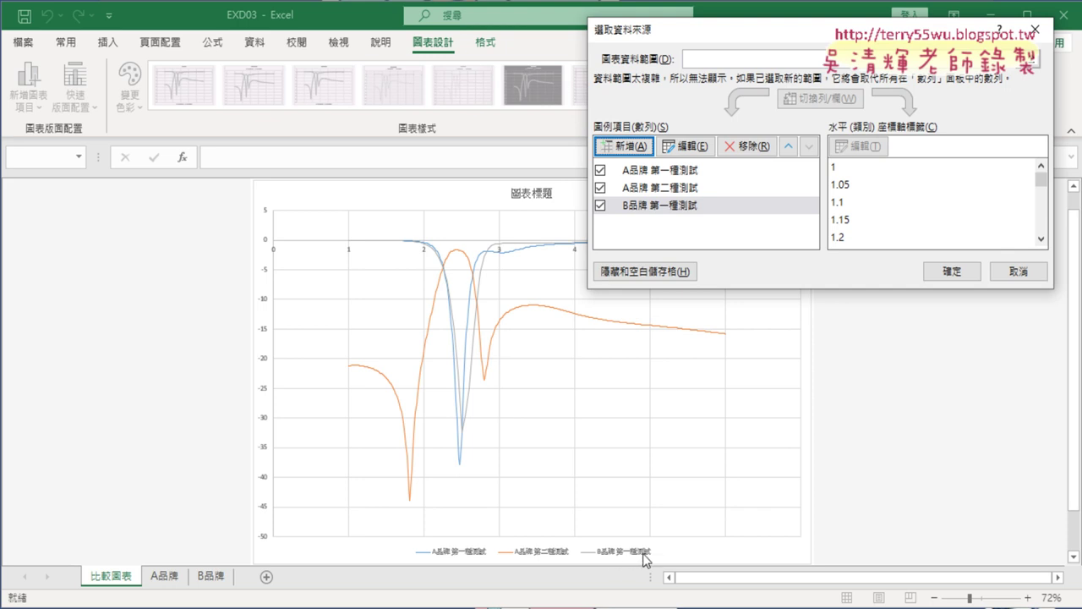
click(679, 191)
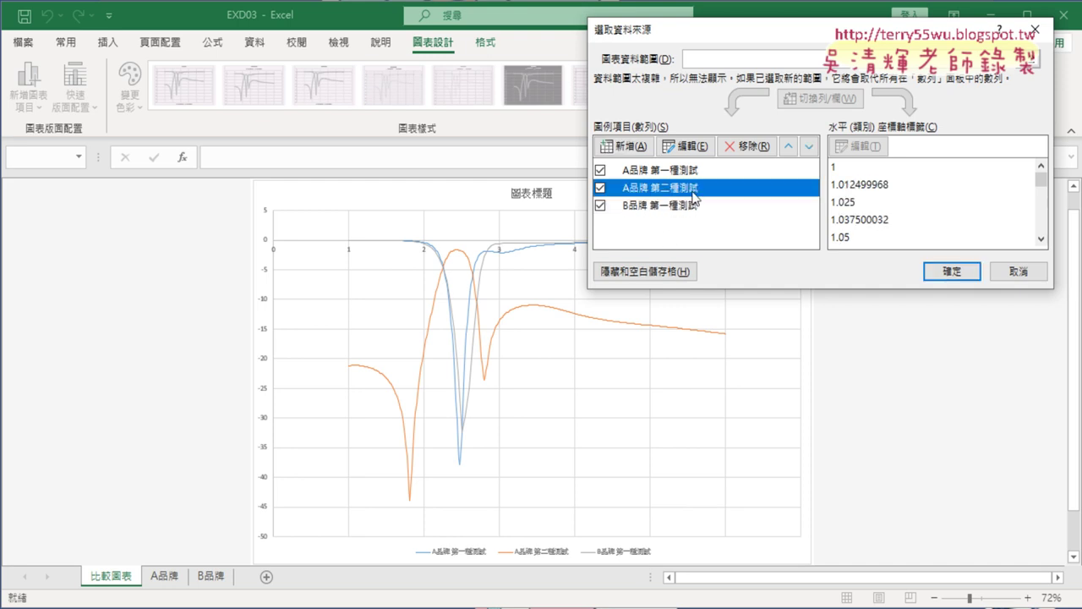
click(686, 146)
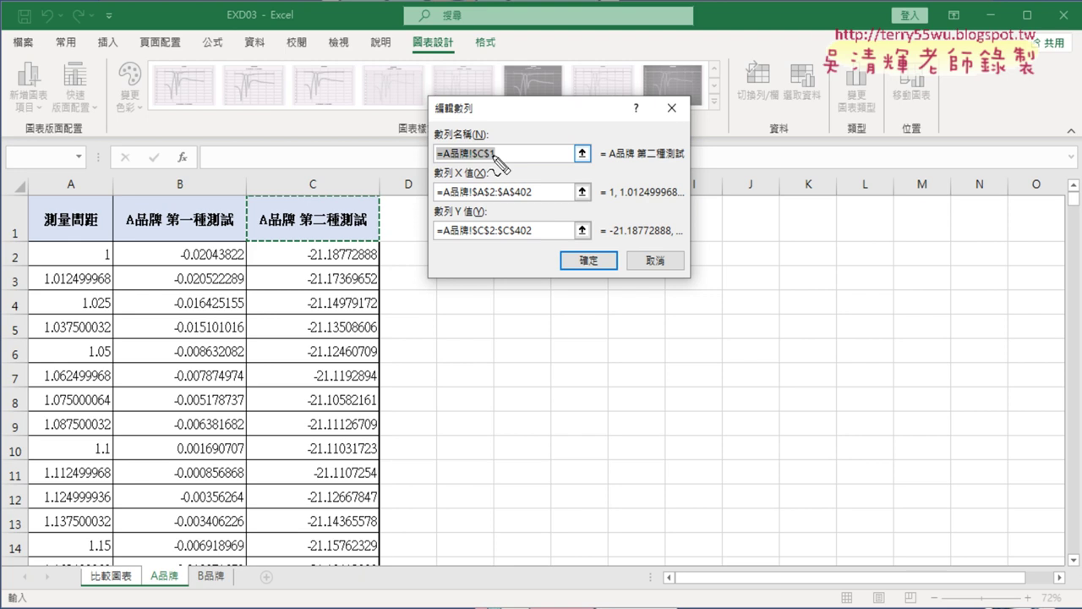
Step: Annotate its X range in column A and Y range in column C, then close unchanged
mouse_move(428, 154)
mouse_down()
mouse_move(314, 211)
mouse_move(398, 219)
mouse_up()
drag(507, 207, 511, 222)
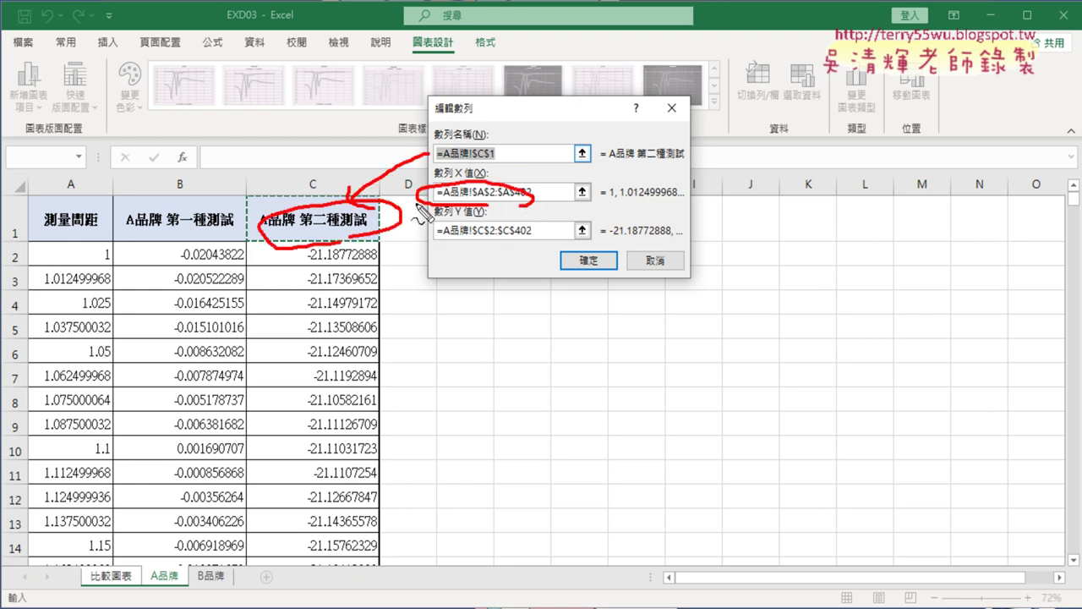
mouse_move(420, 196)
mouse_down()
mouse_move(89, 228)
mouse_move(105, 225)
mouse_up()
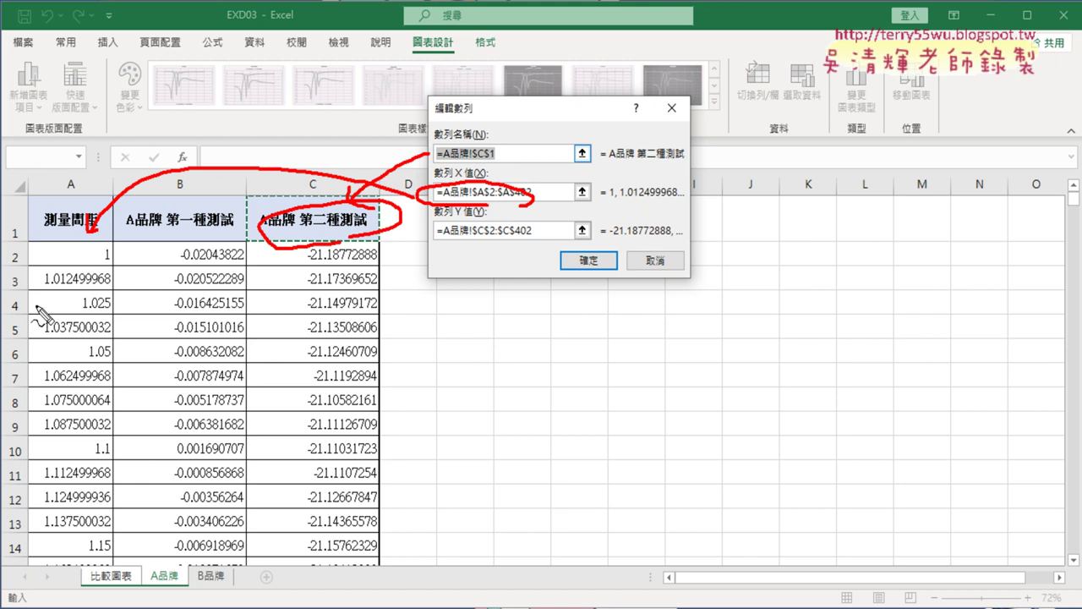
drag(32, 391, 95, 319)
mouse_move(61, 287)
mouse_down()
mouse_move(57, 413)
mouse_move(110, 382)
mouse_up()
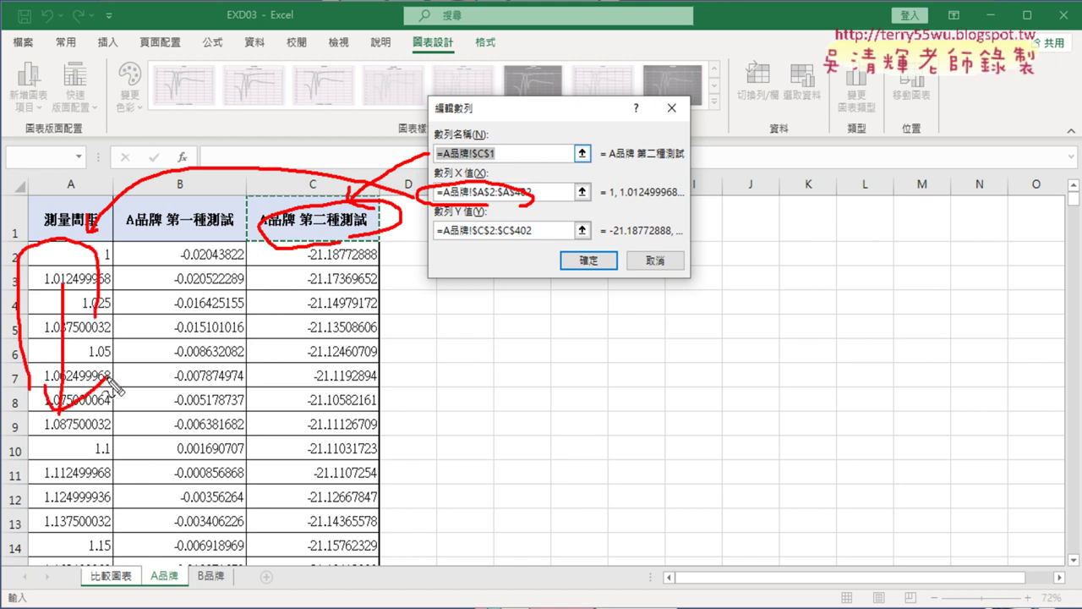
drag(541, 239, 516, 251)
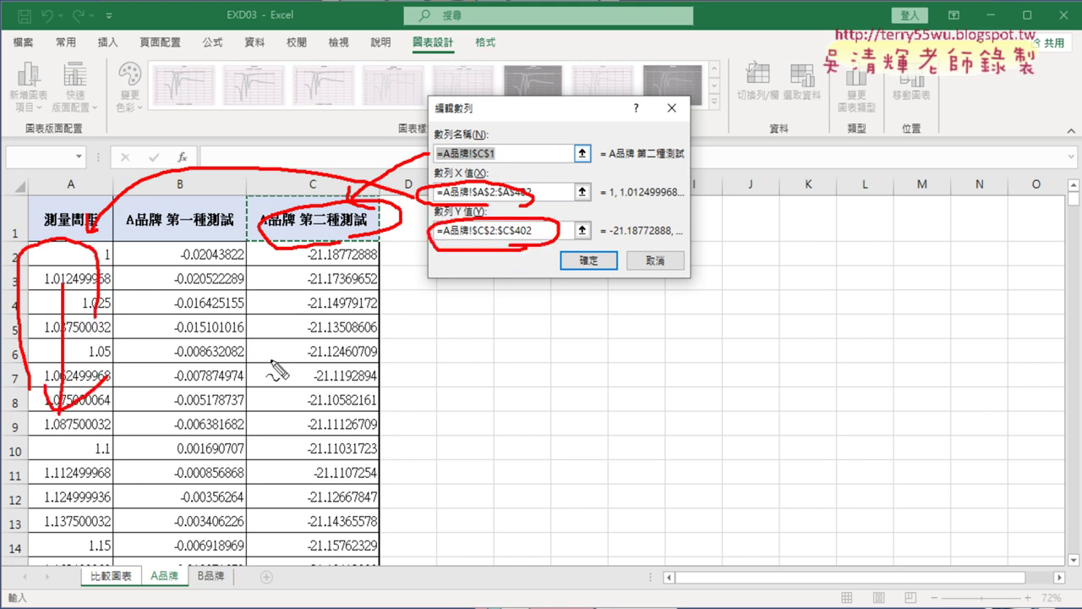
drag(257, 431, 373, 419)
drag(326, 279, 320, 391)
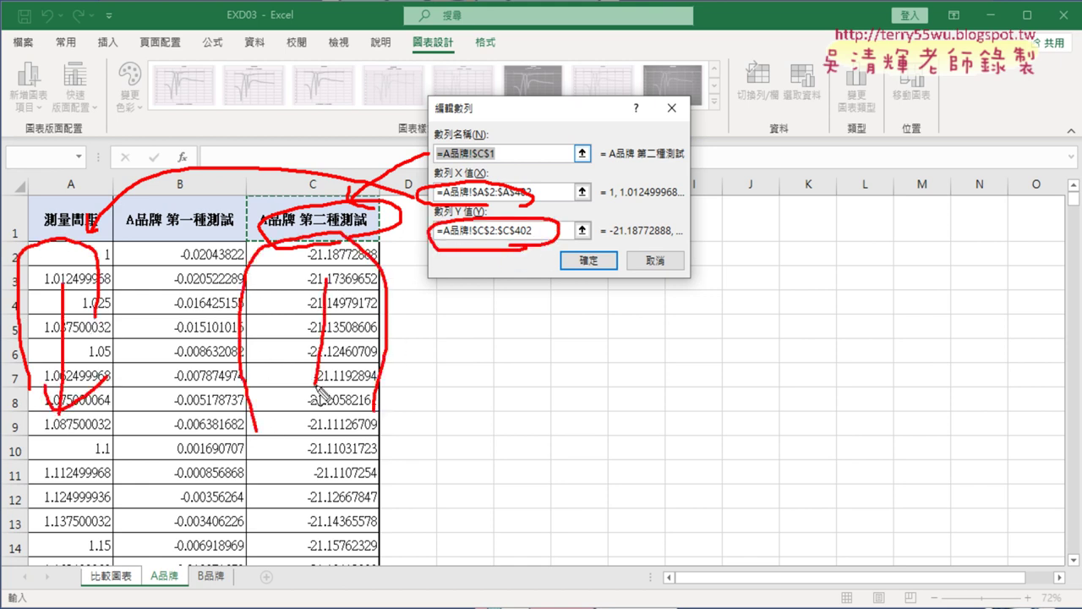
drag(291, 346, 353, 378)
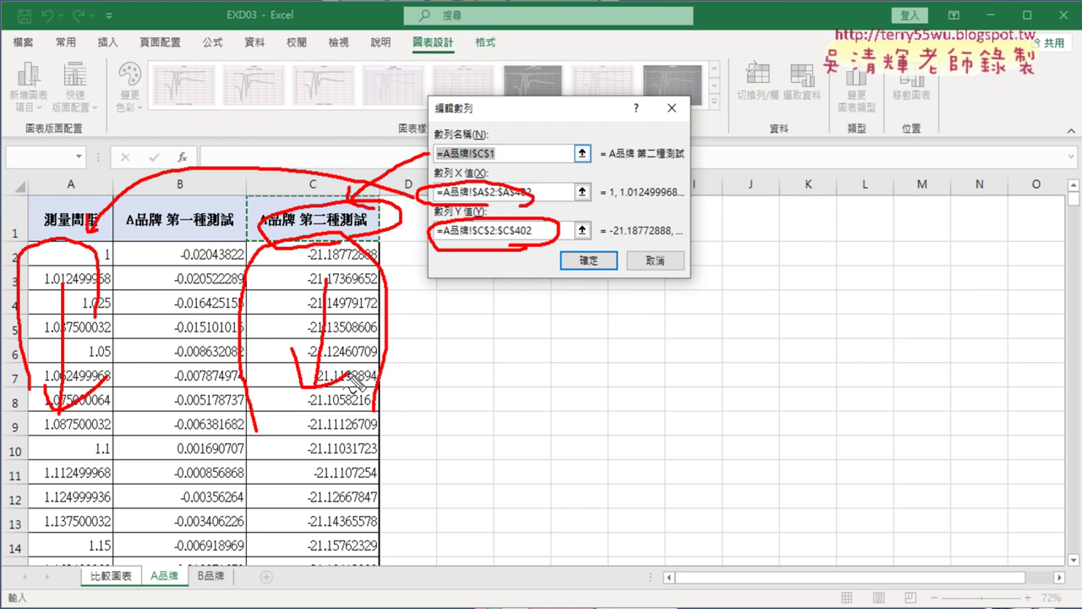
key(Escape)
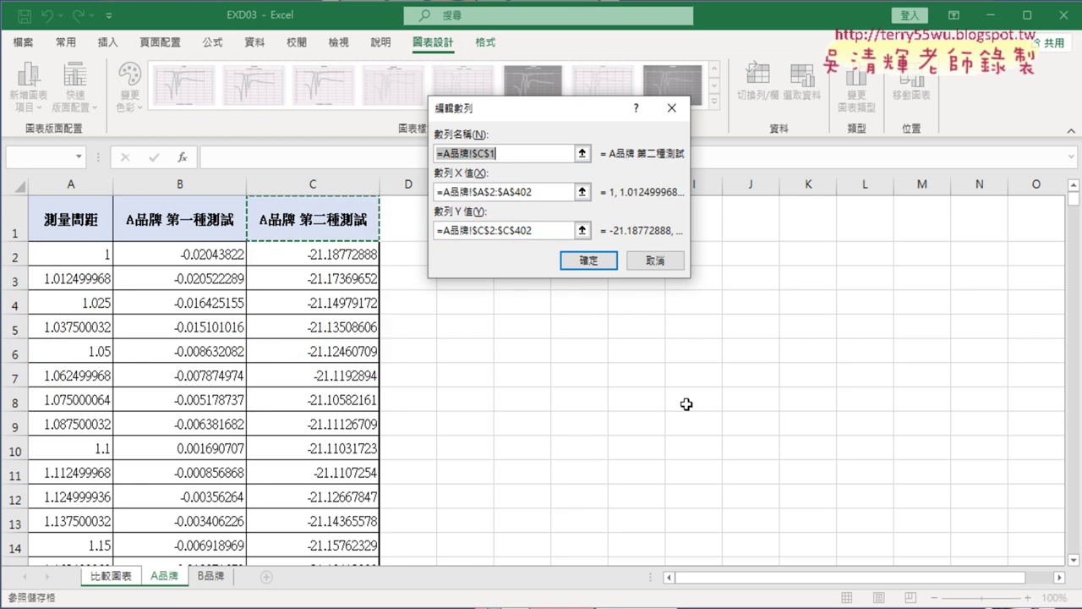
click(668, 266)
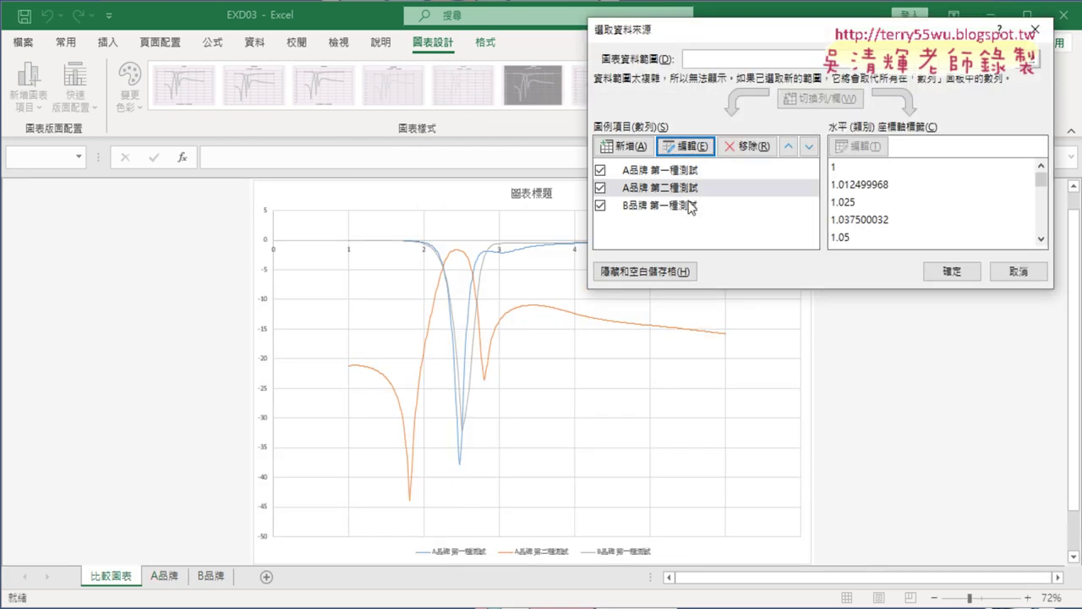
Step: Start a new series named from cell C1 on sheet B品牌
click(623, 146)
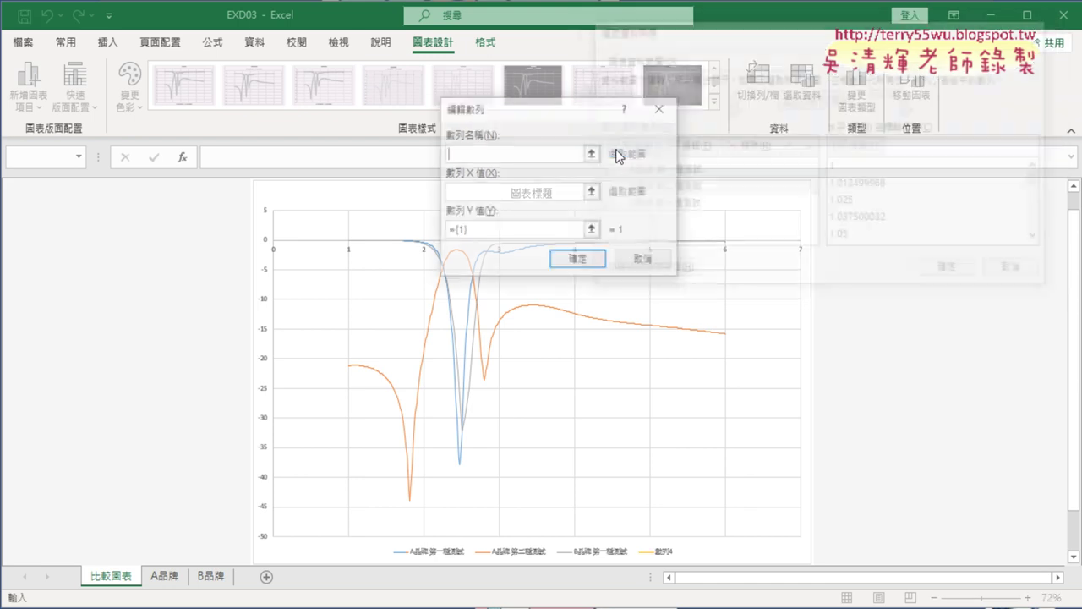
click(211, 575)
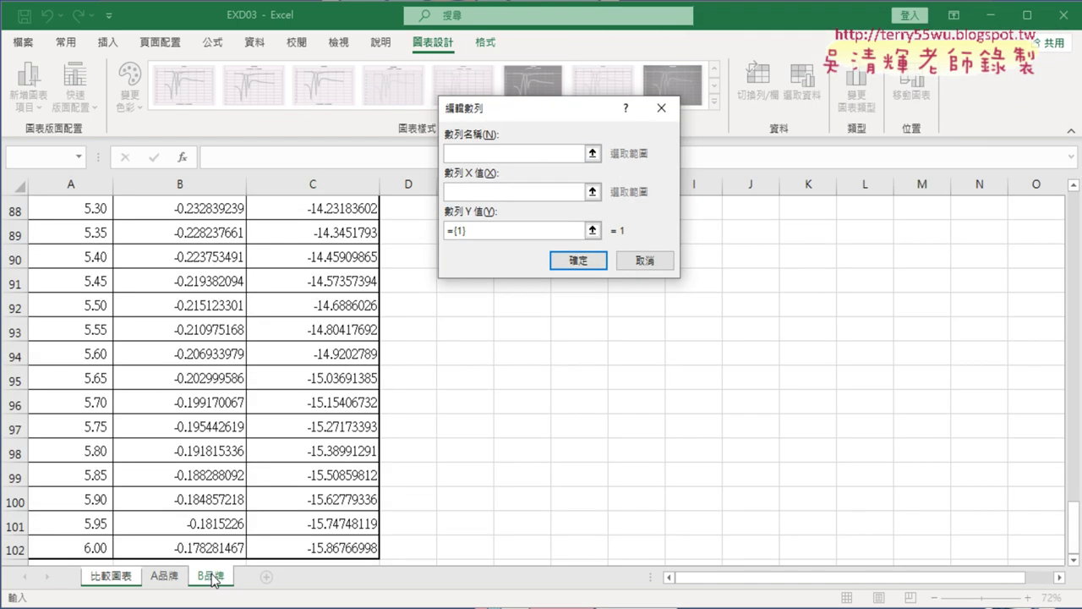
scroll(335, 275, up, 8)
scroll(381, 270, up, 5)
drag(1074, 355, 1079, 187)
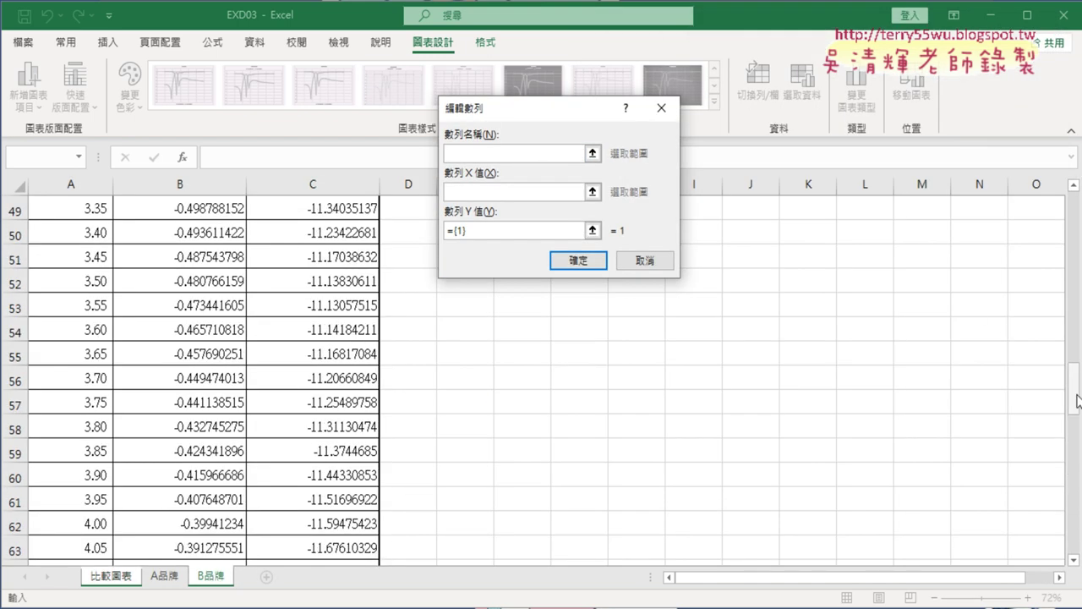
click(316, 217)
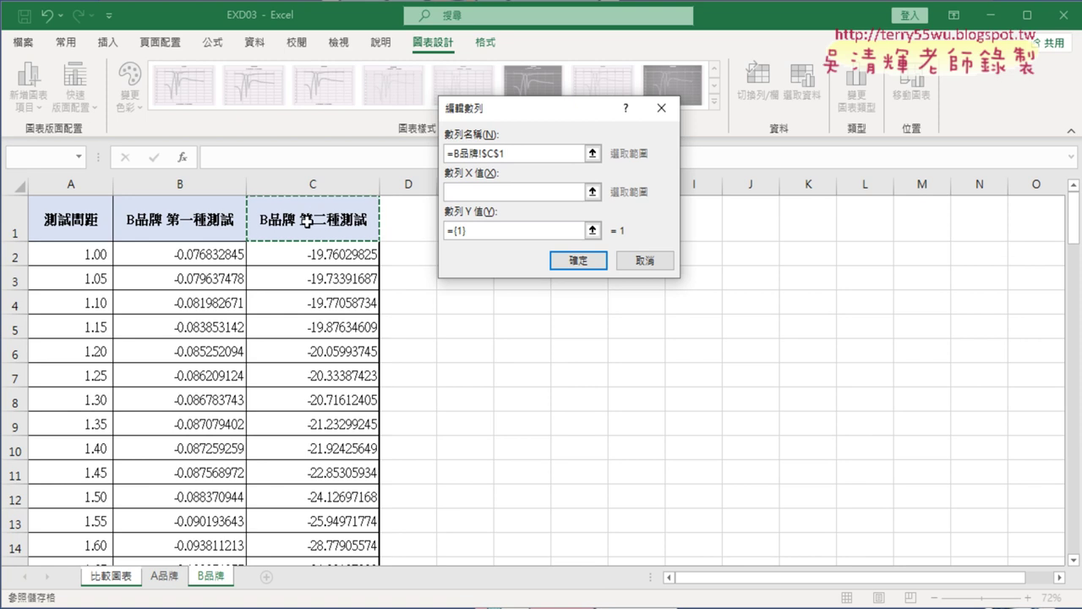
Step: Set its X values to B品牌!A2:A102 and Y values to C2:C102, and confirm
click(477, 192)
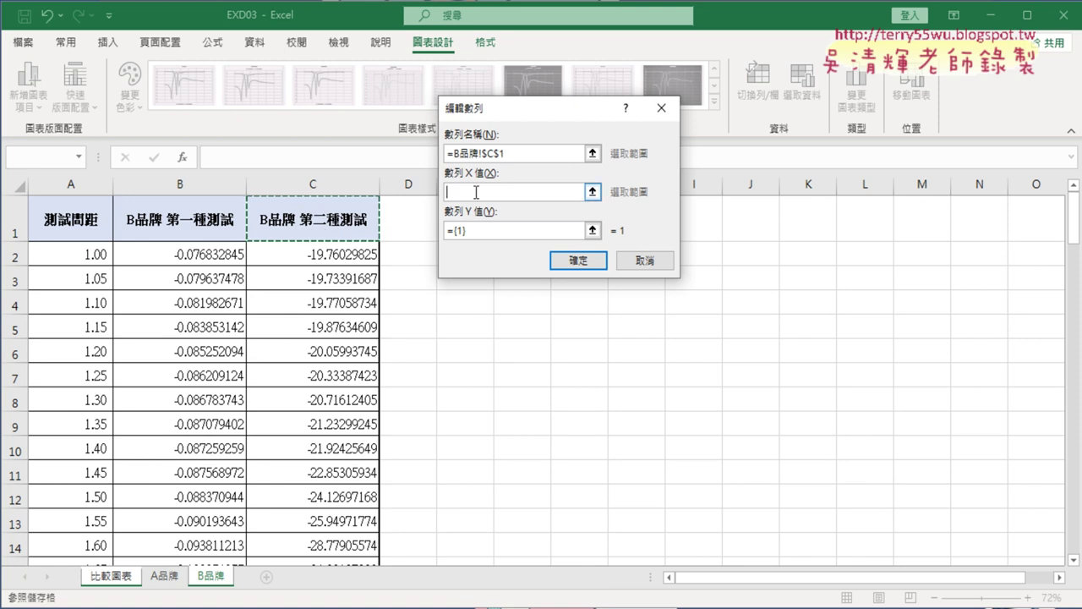
click(73, 258)
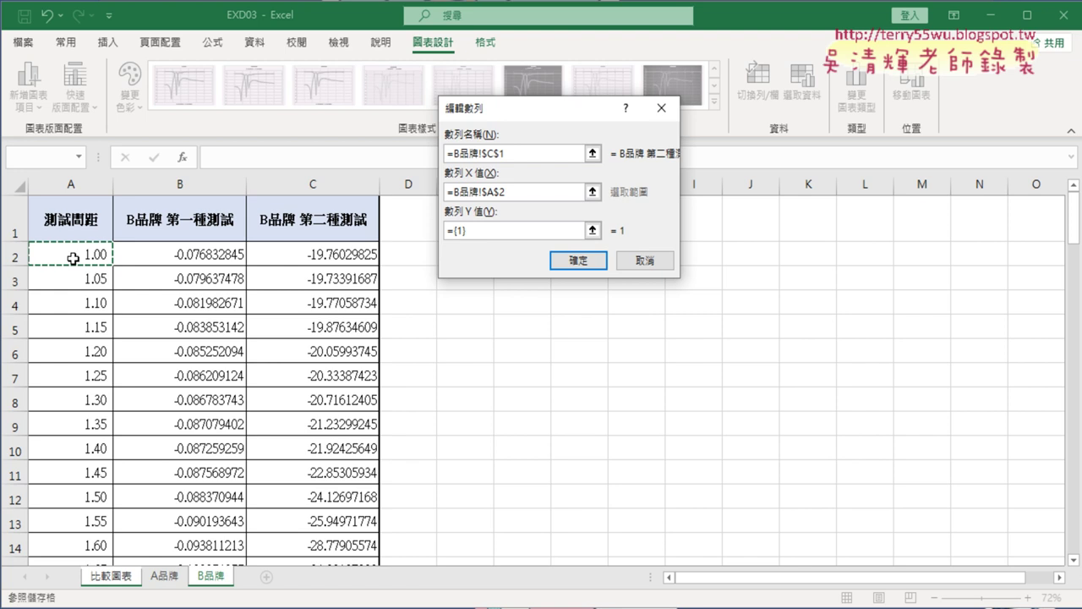
key(ctrl+shift+Down)
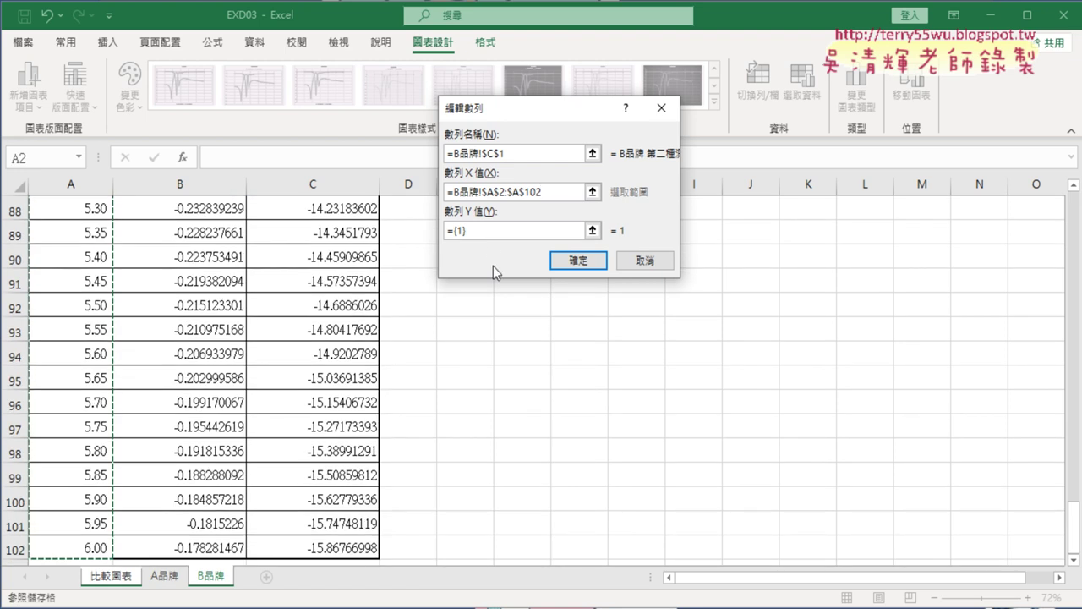
drag(489, 233, 388, 235)
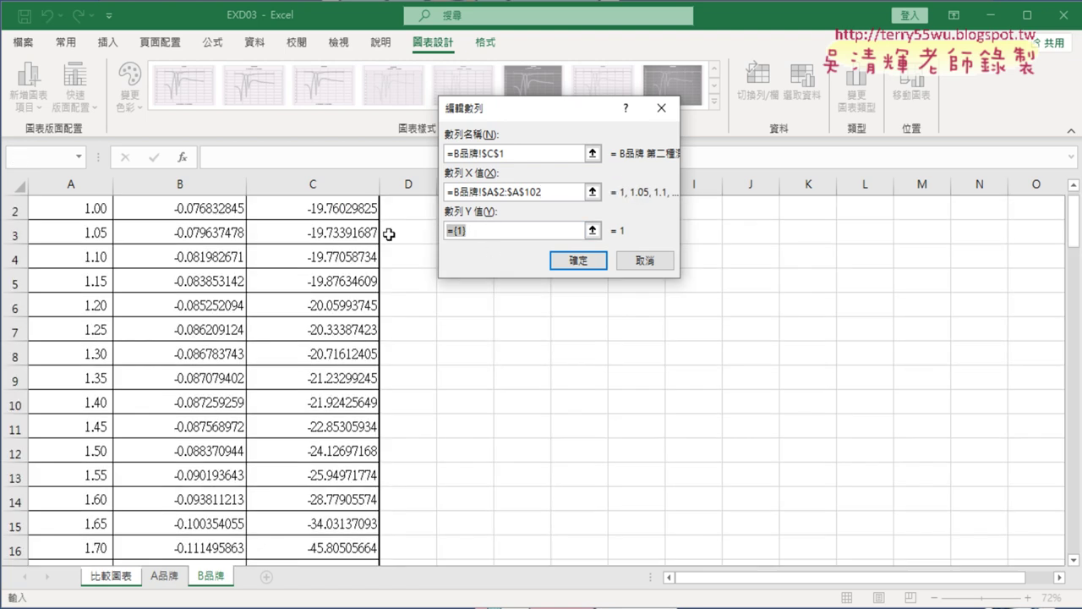
key(BackSpace)
scroll(388, 235, up, 1)
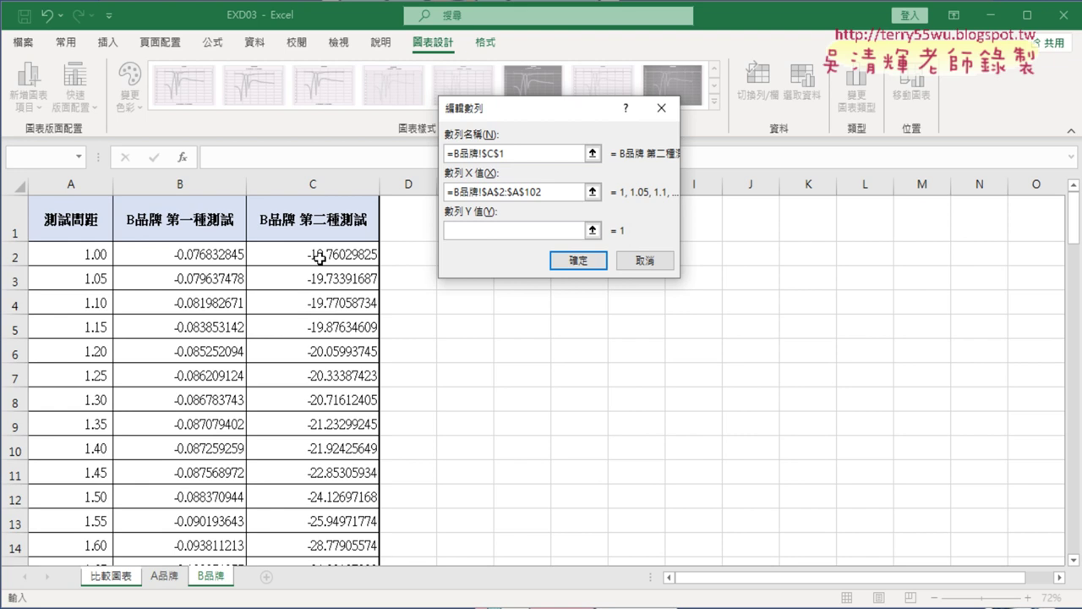
click(320, 257)
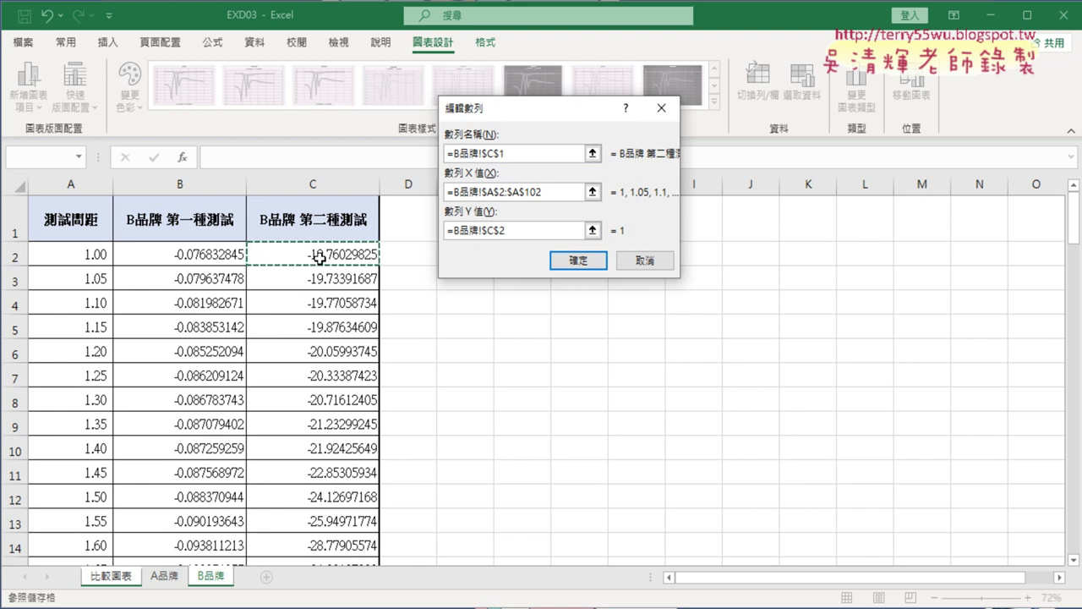
key(ctrl+shift+Down)
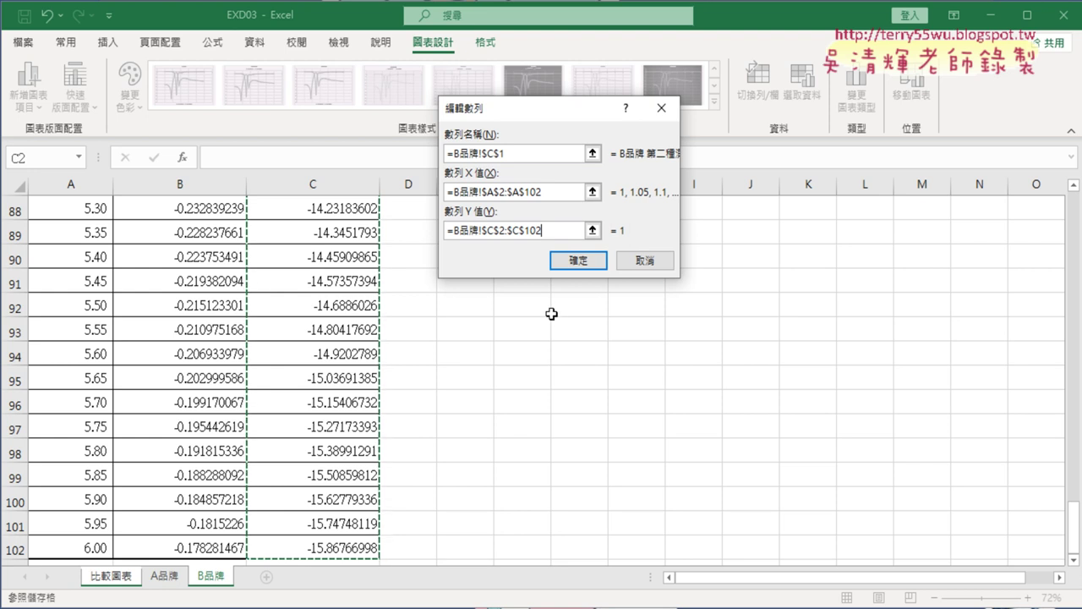
click(568, 262)
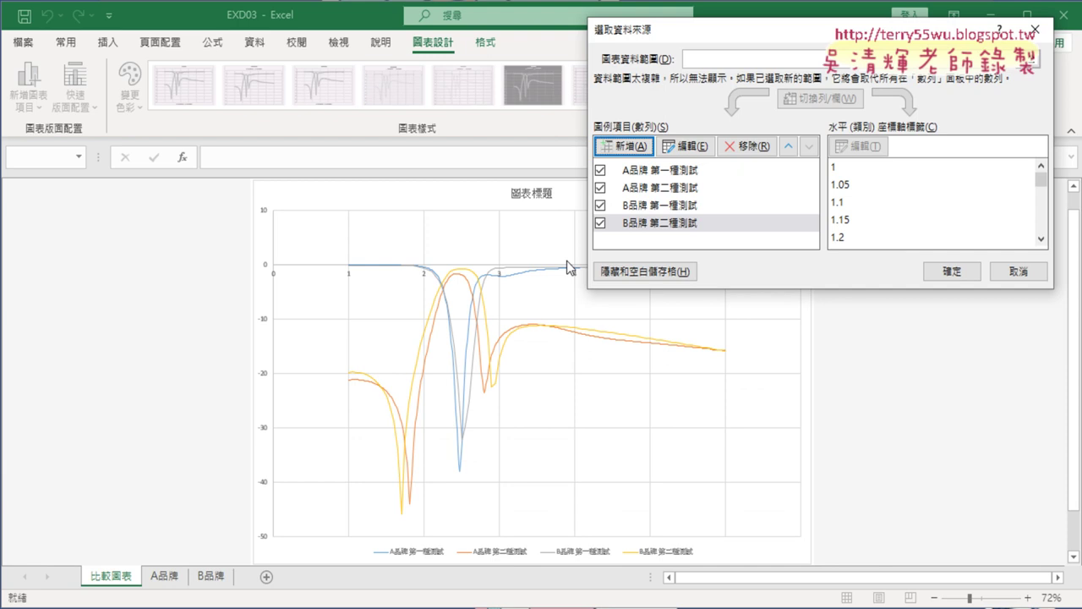
Step: Review the X values of the A品牌 and B品牌 series, then confirm the data source
click(665, 173)
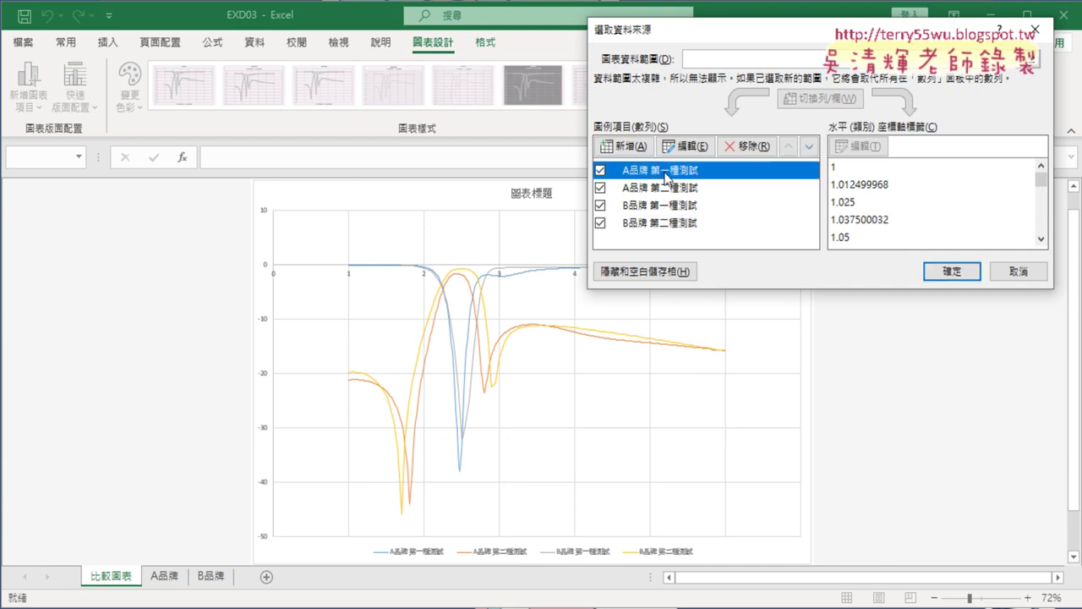
click(660, 191)
click(664, 224)
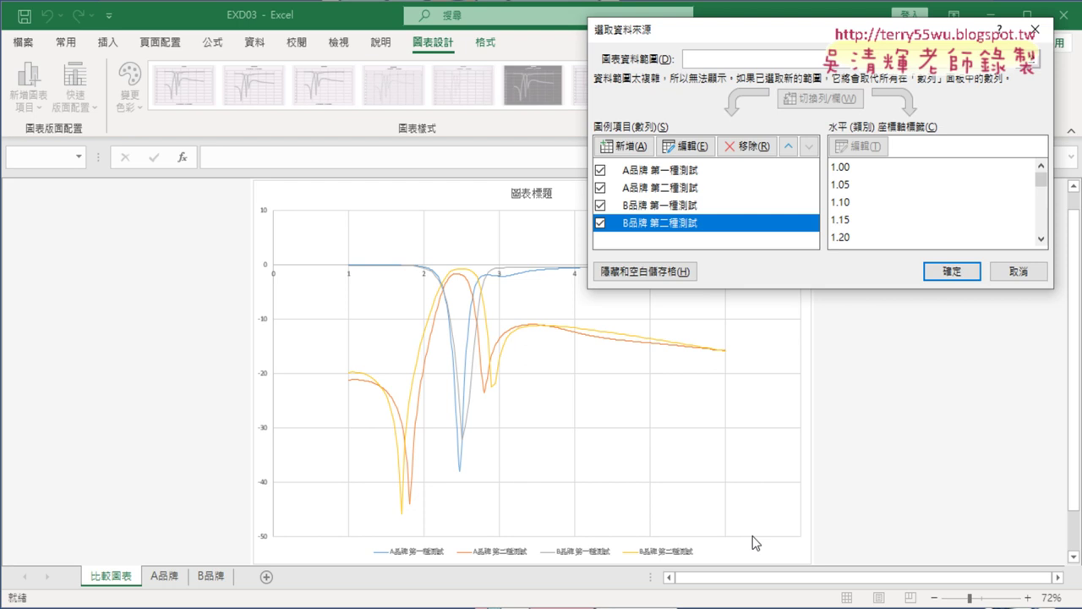
click(966, 274)
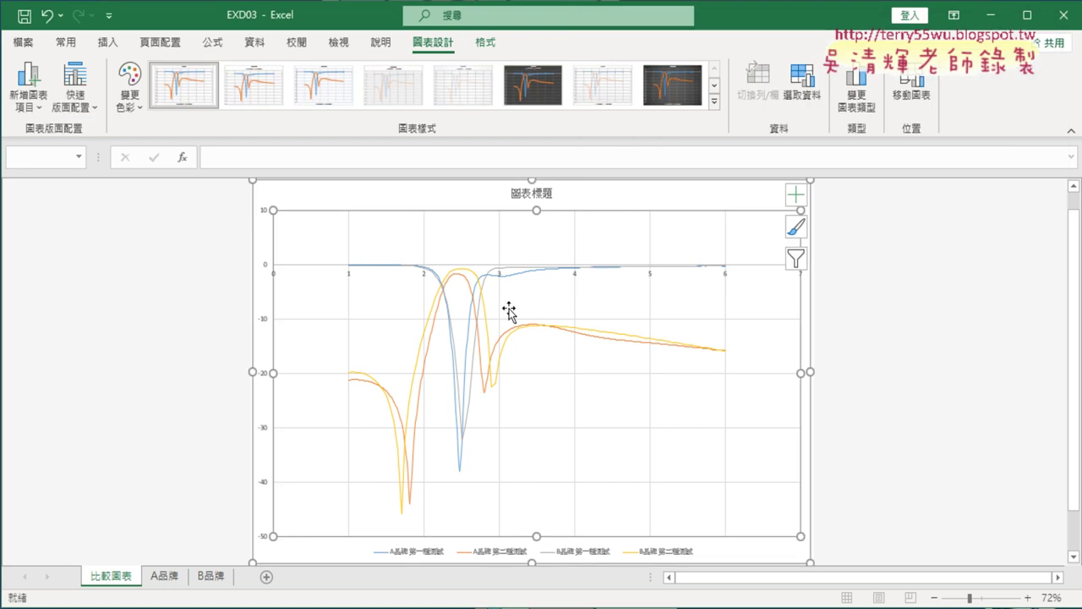
Step: Switch to the TQC exam PDF in Chrome
key(alt+Tab)
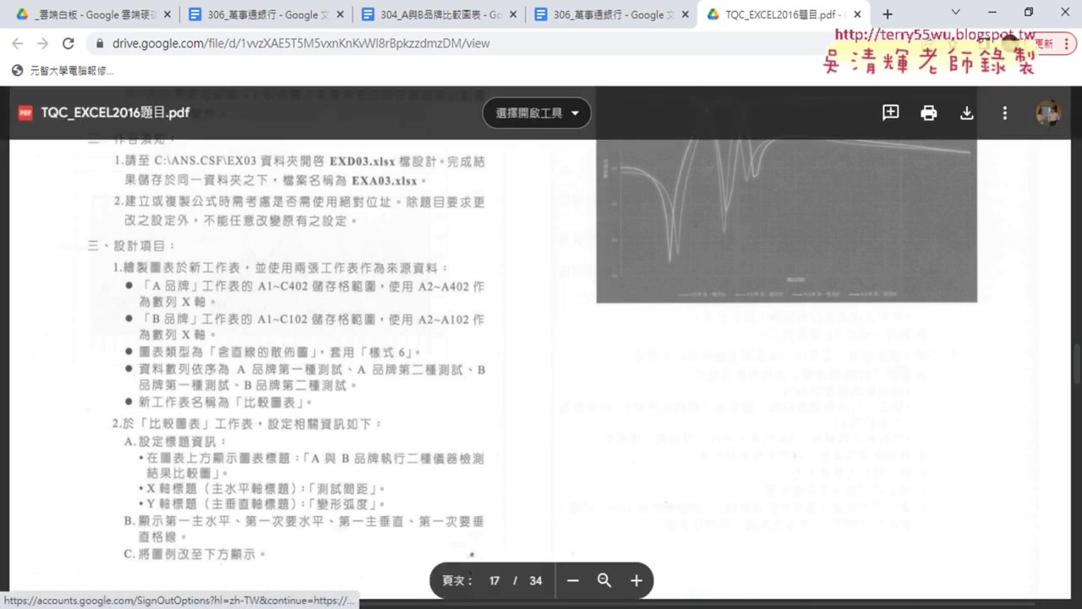
Step: Apply chart style 樣式 6 to the 比較圖表 chart, then return to the PDF
click(991, 11)
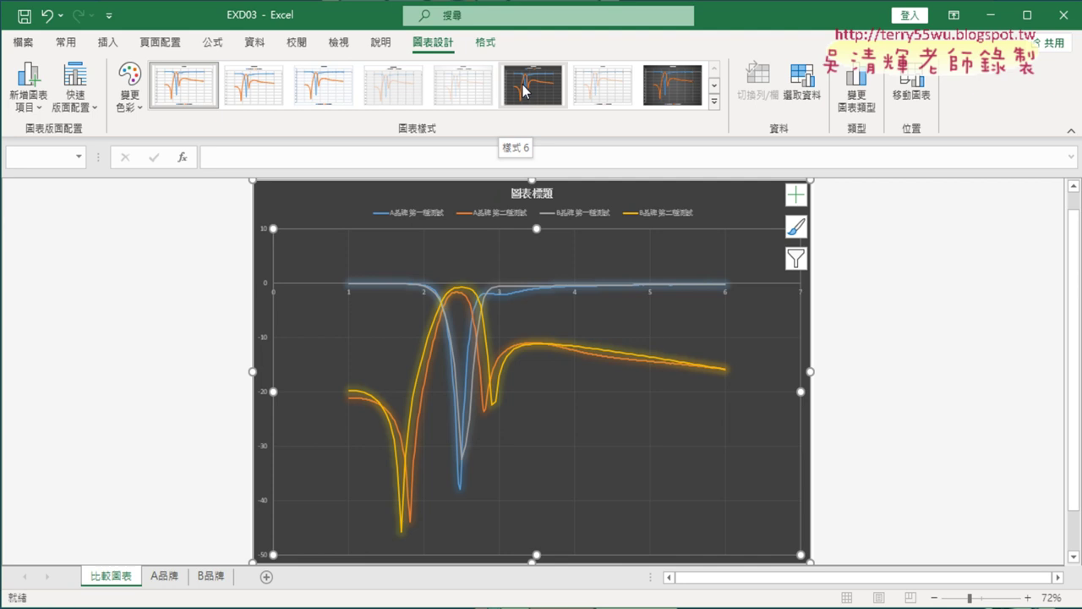
click(523, 90)
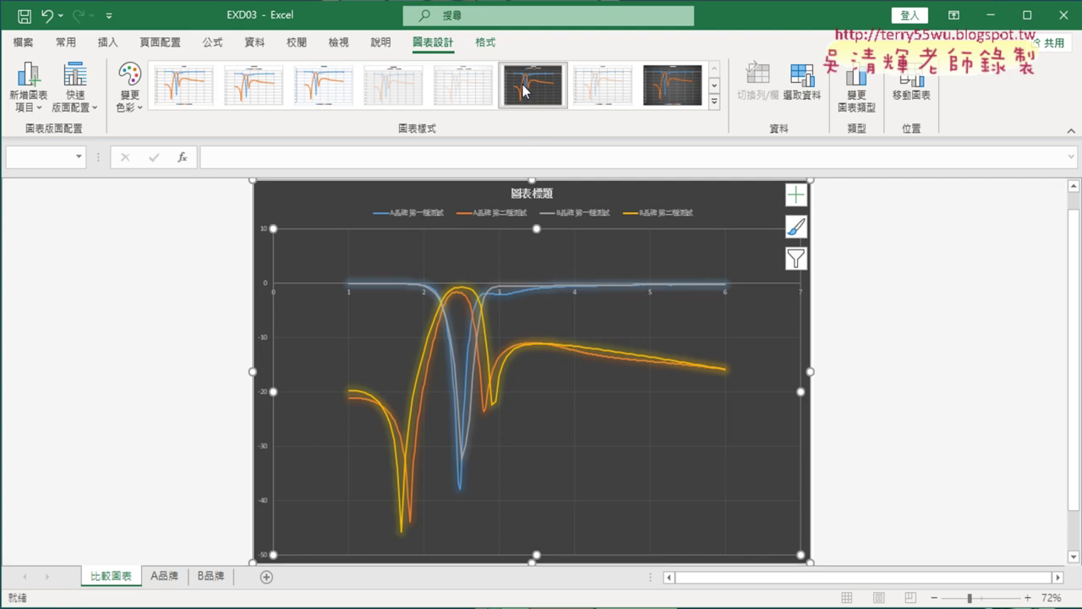
key(alt+Tab)
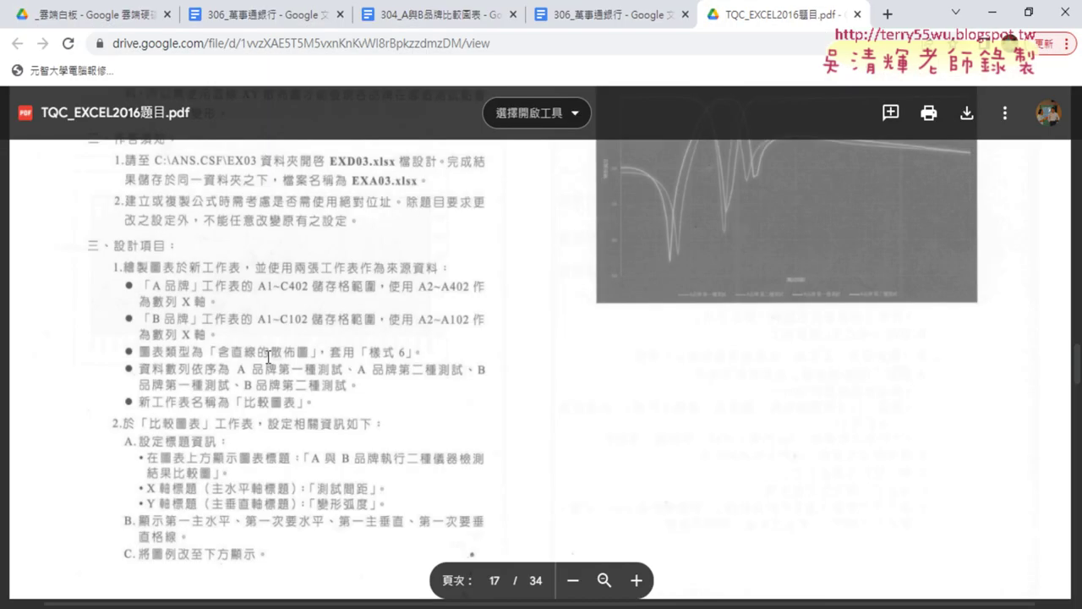